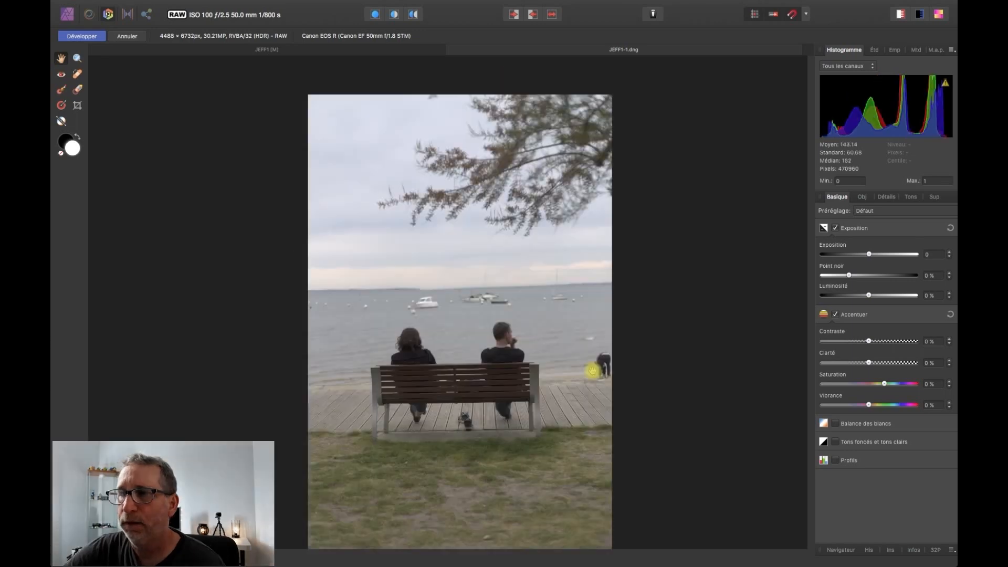
# Step: Raise the raw photo's brightness to 25% and set its highlights to -100%
pyautogui.moveTo(591, 369); pyautogui.dragTo(550, 329)
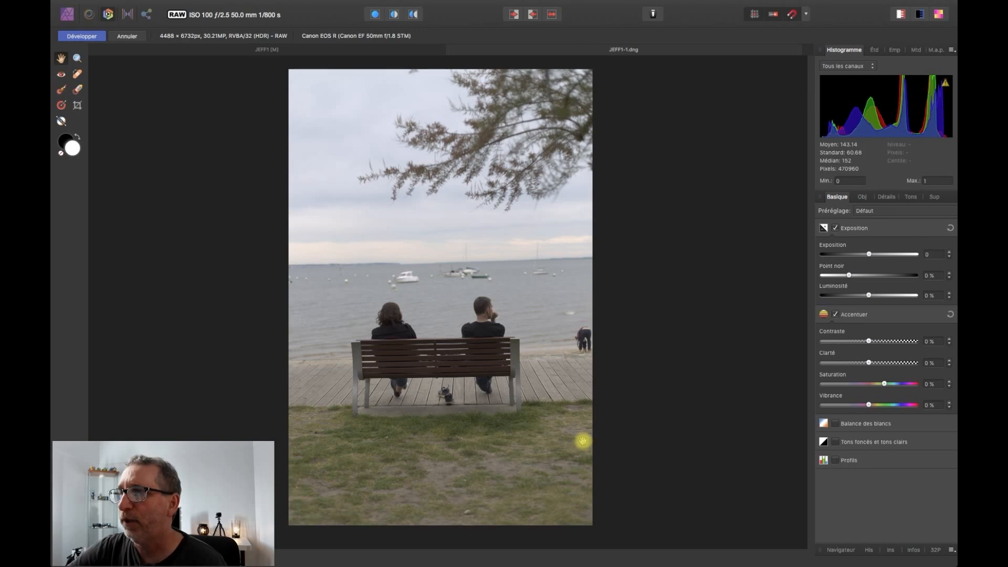
pyautogui.click(917, 295)
pyautogui.click(835, 441)
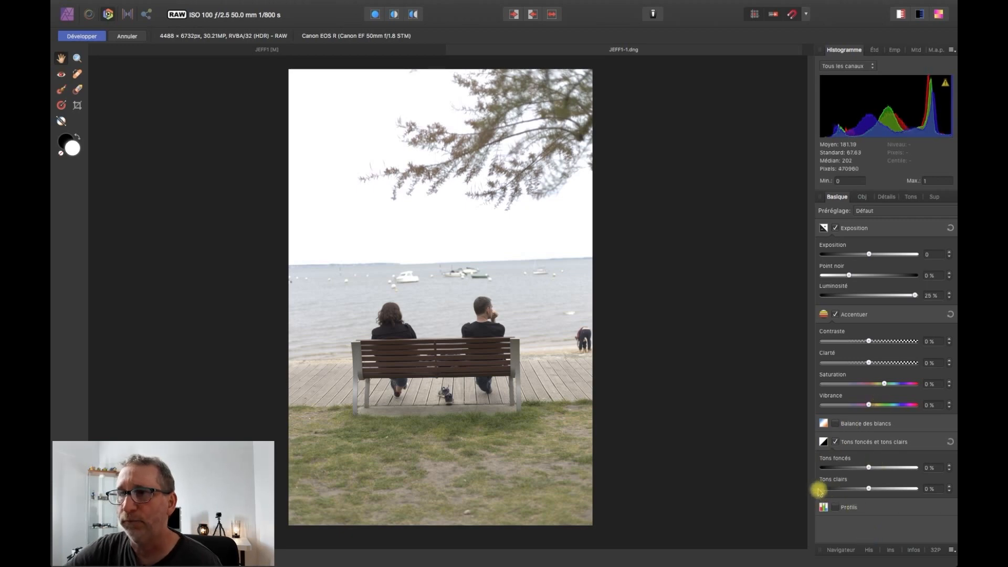
pyautogui.click(822, 489)
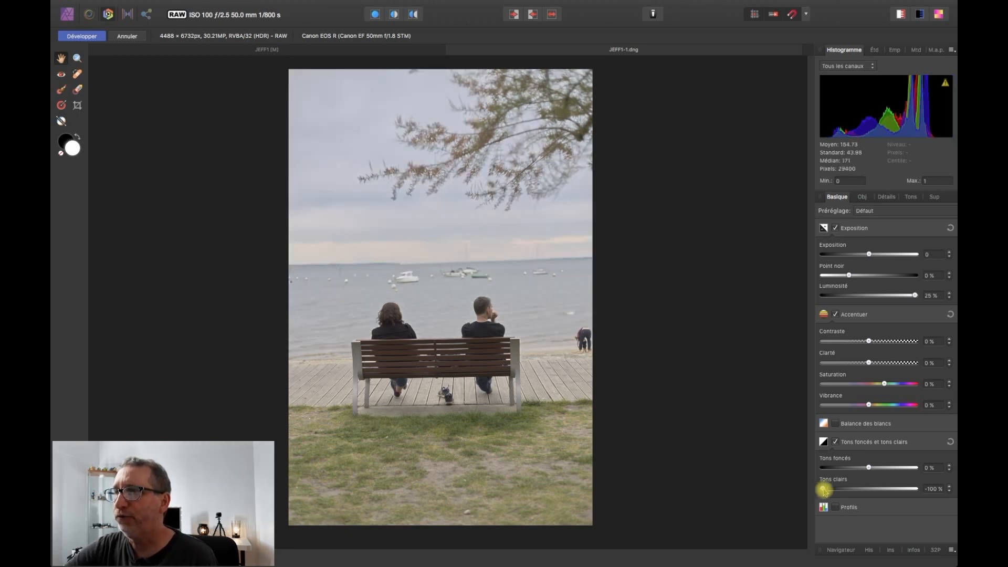
# Step: Develop the raw photo with chromatic aberration reduction enabled and detail refinement at 41% radius and 40% amount
pyautogui.click(862, 197)
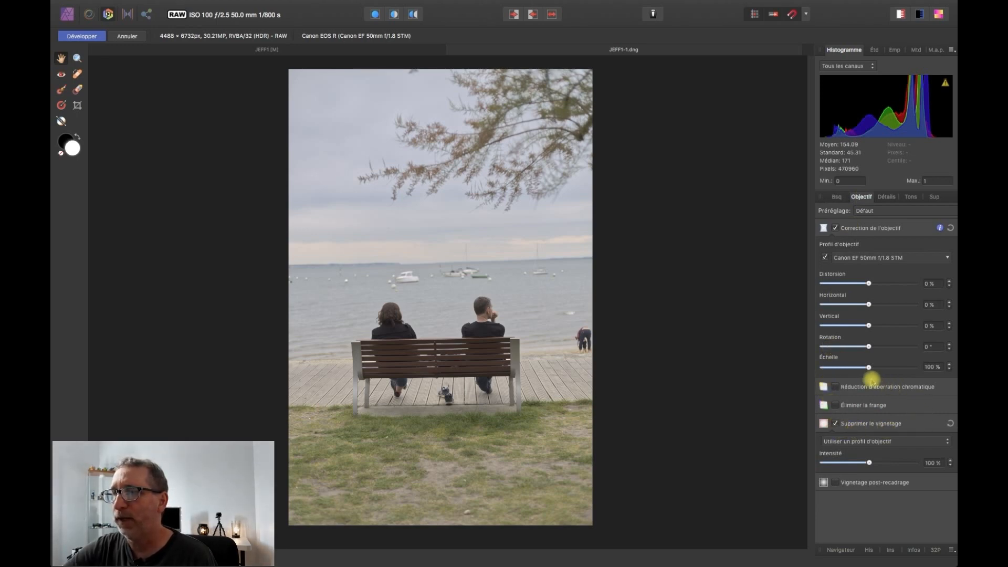
pyautogui.click(835, 387)
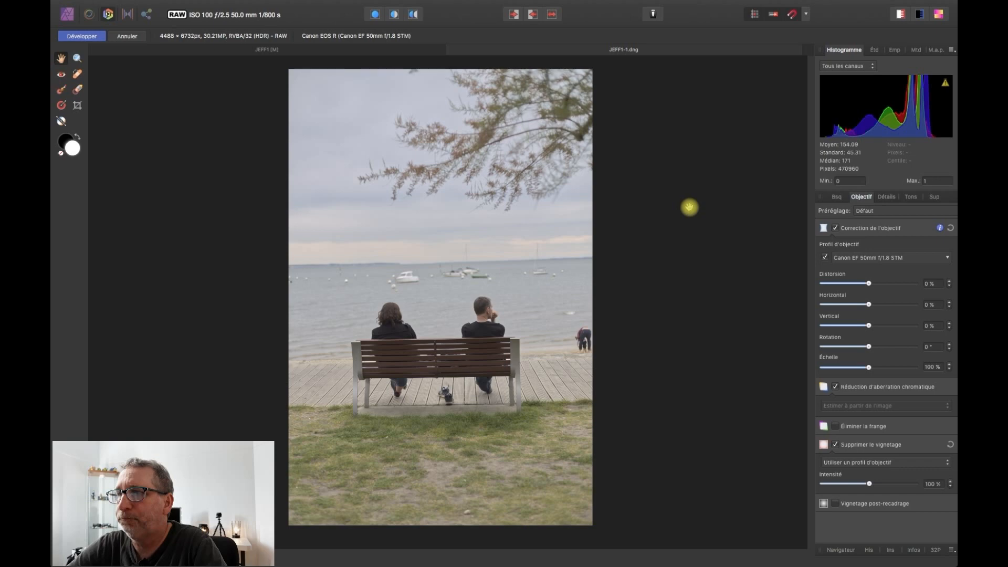
pyautogui.click(886, 196)
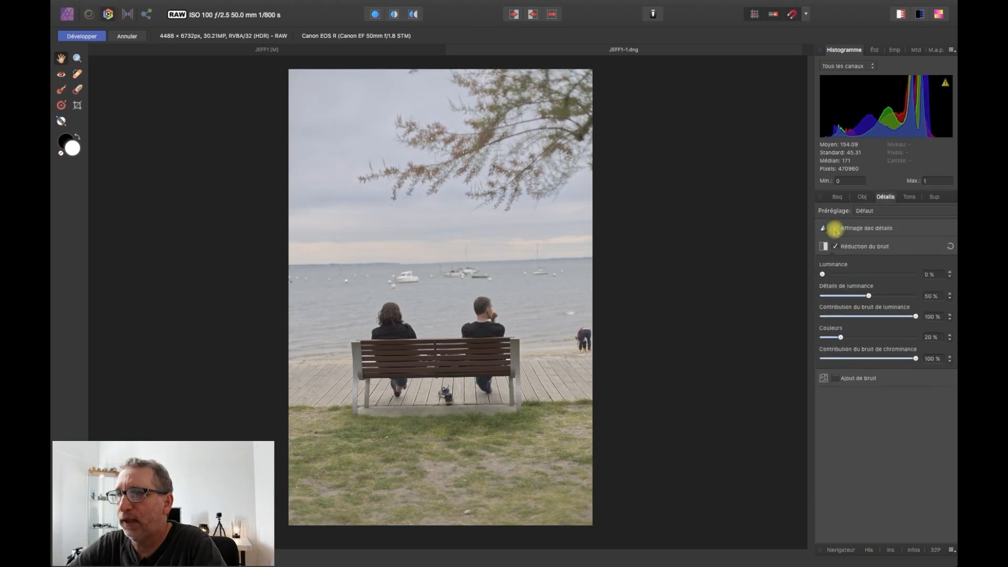
pyautogui.click(835, 230)
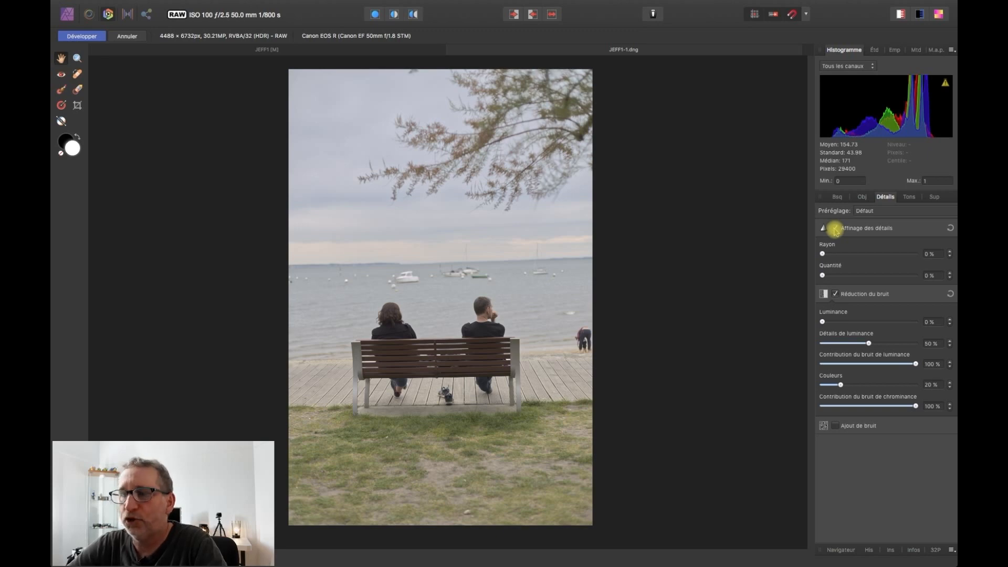
pyautogui.click(834, 228)
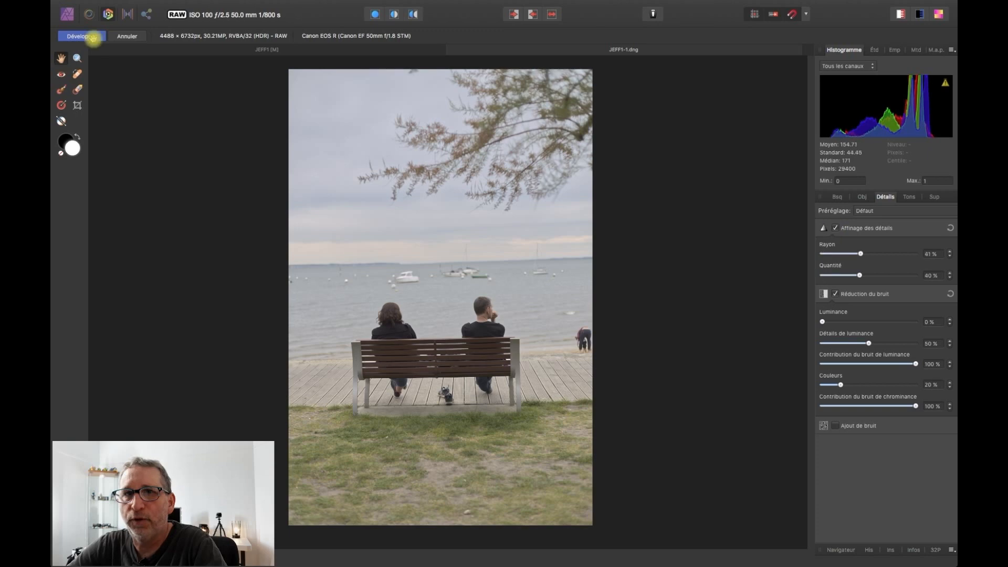
pyautogui.click(82, 37)
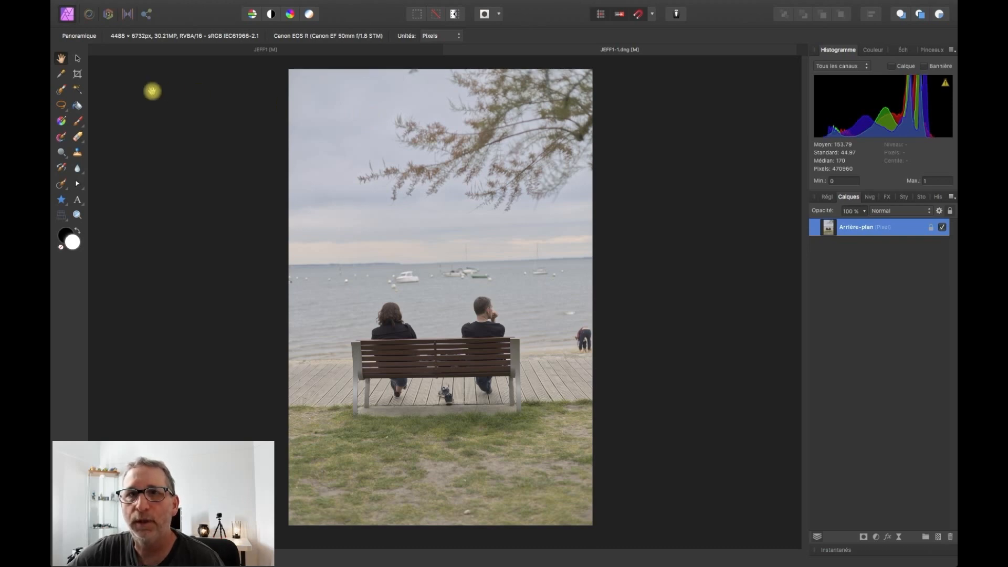
# Step: Set a 1:1 crop of about 4210 x 4210 px, with the two people on the bench framed on the thirds grid
pyautogui.click(77, 74)
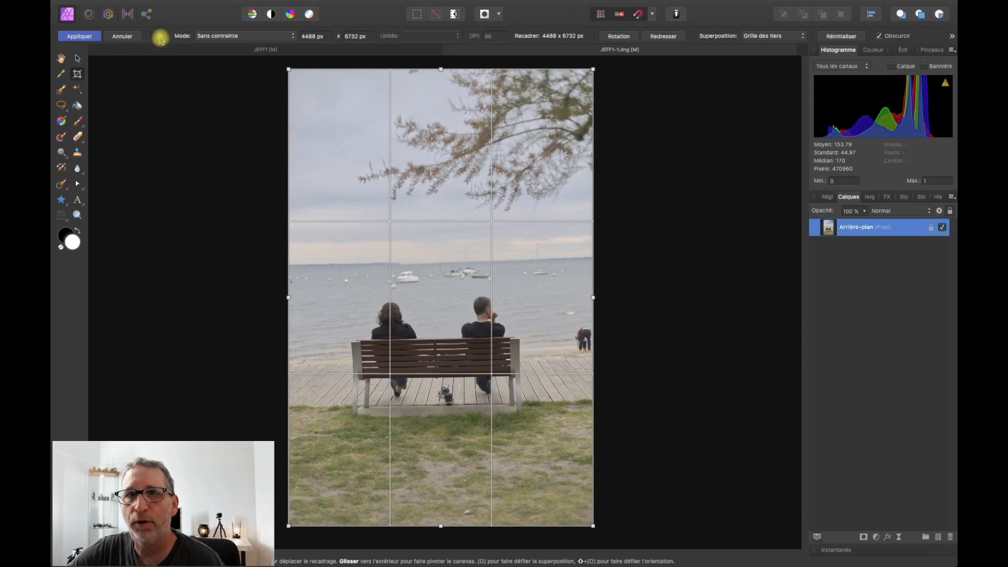
pyautogui.click(160, 37)
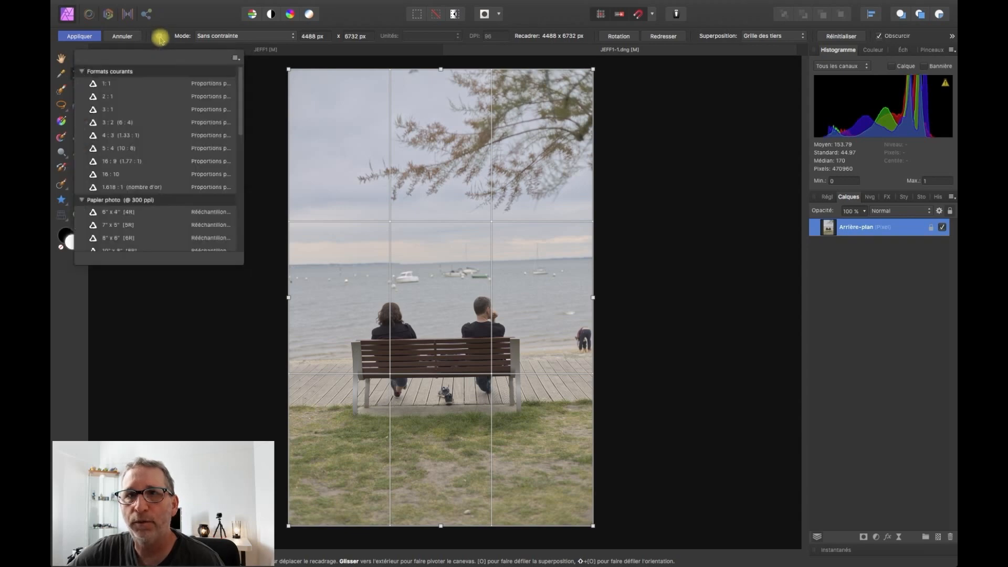
pyautogui.click(111, 86)
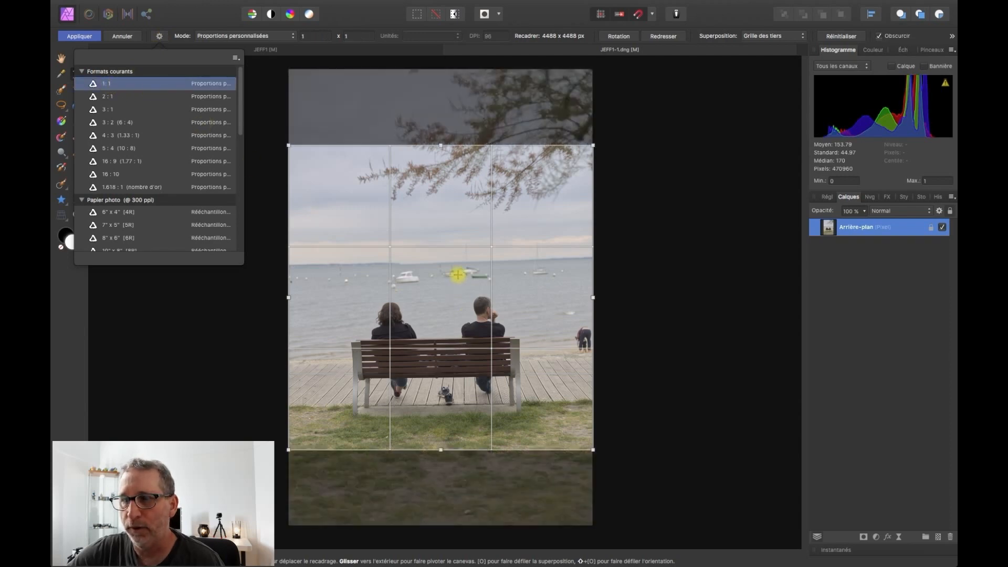
pyautogui.moveTo(457, 275); pyautogui.dragTo(456, 349)
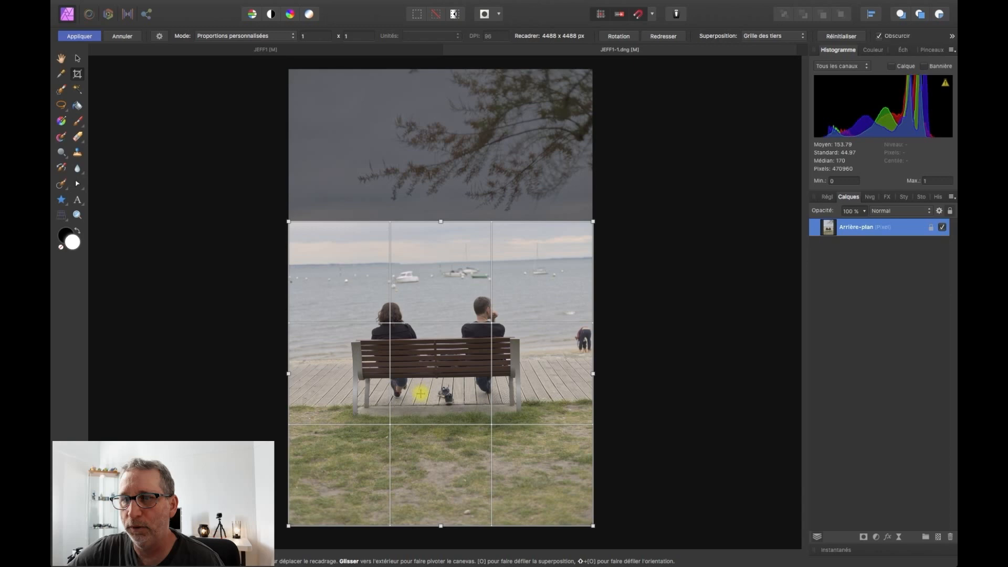
pyautogui.moveTo(420, 389); pyautogui.dragTo(416, 322)
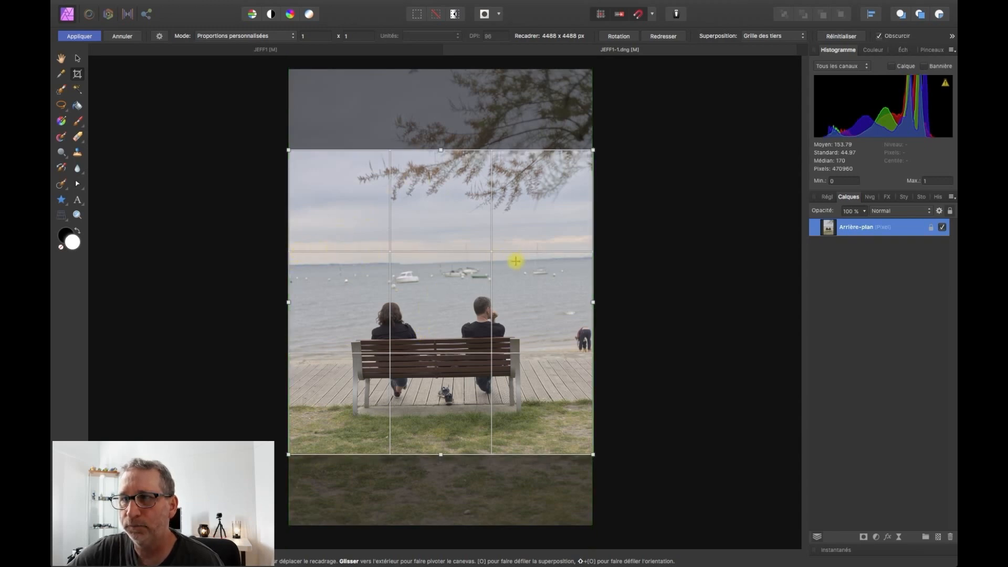
pyautogui.moveTo(443, 152); pyautogui.dragTo(438, 169)
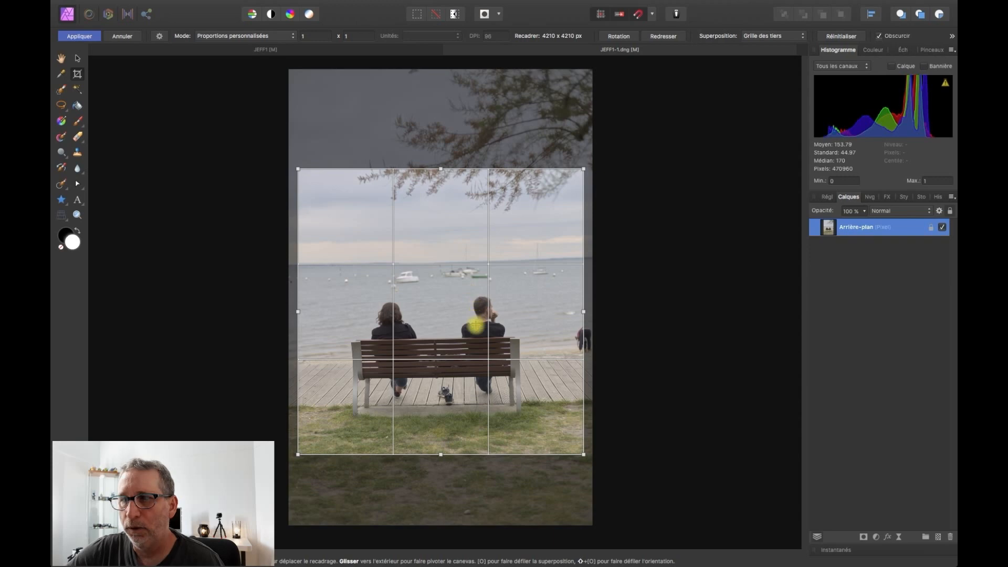
pyautogui.moveTo(476, 325); pyautogui.dragTo(473, 327)
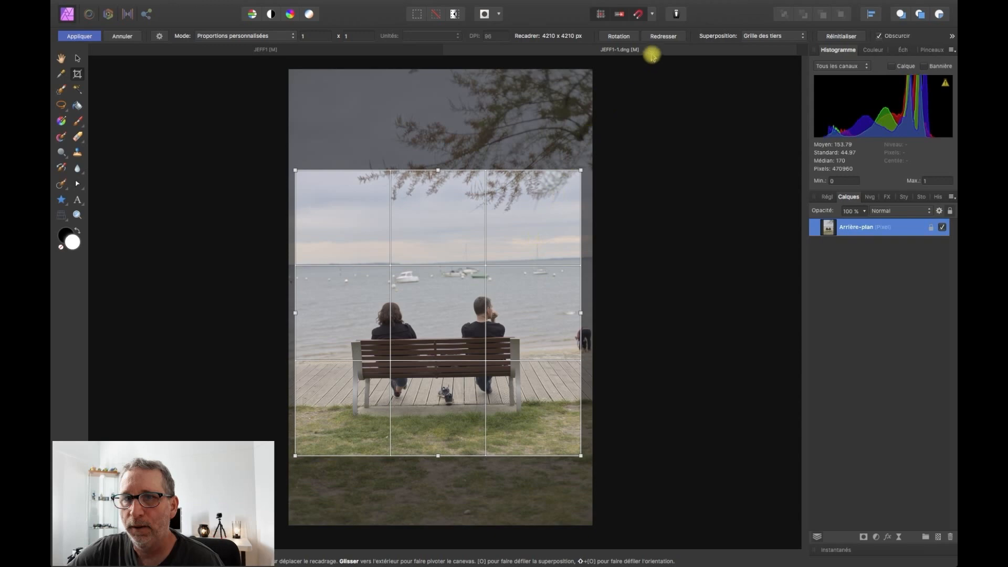
# Step: Straighten the photo along the sea horizon and apply the square crop
pyautogui.click(663, 37)
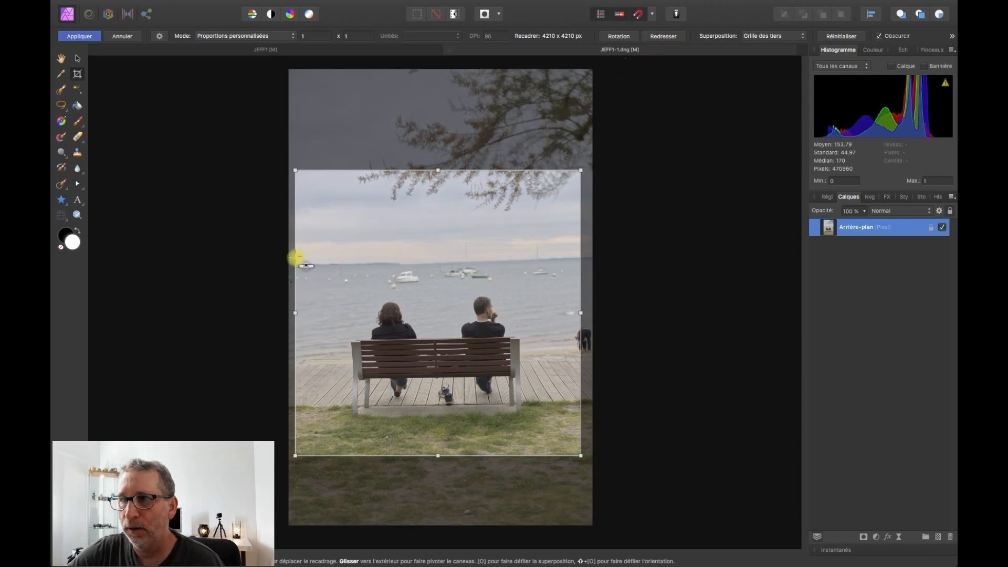
pyautogui.moveTo(295, 266)
pyautogui.mouseDown()
pyautogui.moveTo(414, 274)
pyautogui.moveTo(581, 265)
pyautogui.mouseUp()
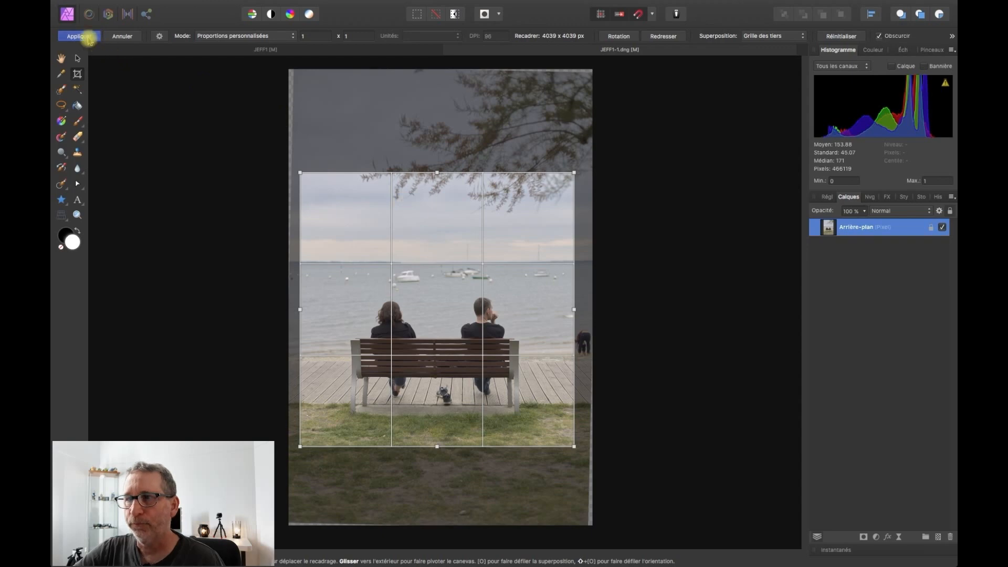
pyautogui.click(87, 39)
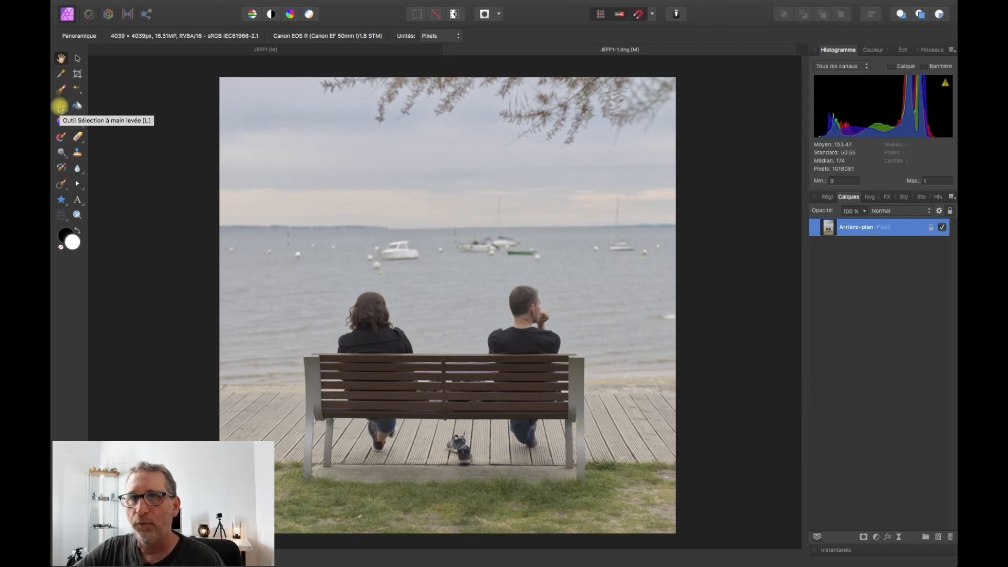
# Step: Lasso the left-hand cluster of tree branches at the sky's upper edge, inpaint it, and deselect
pyautogui.click(60, 107)
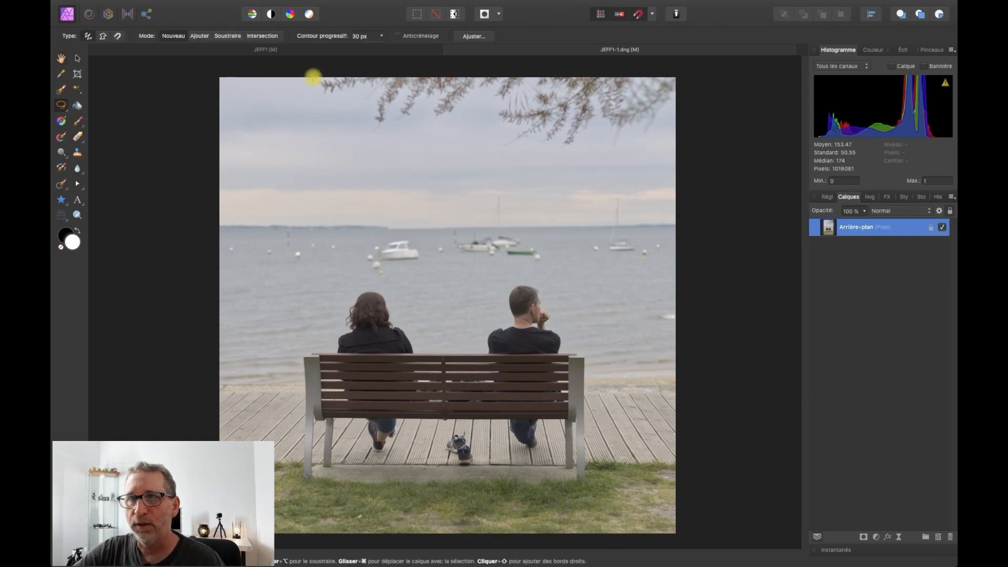
pyautogui.moveTo(314, 74)
pyautogui.mouseDown()
pyautogui.moveTo(315, 99)
pyautogui.moveTo(355, 130)
pyautogui.mouseUp()
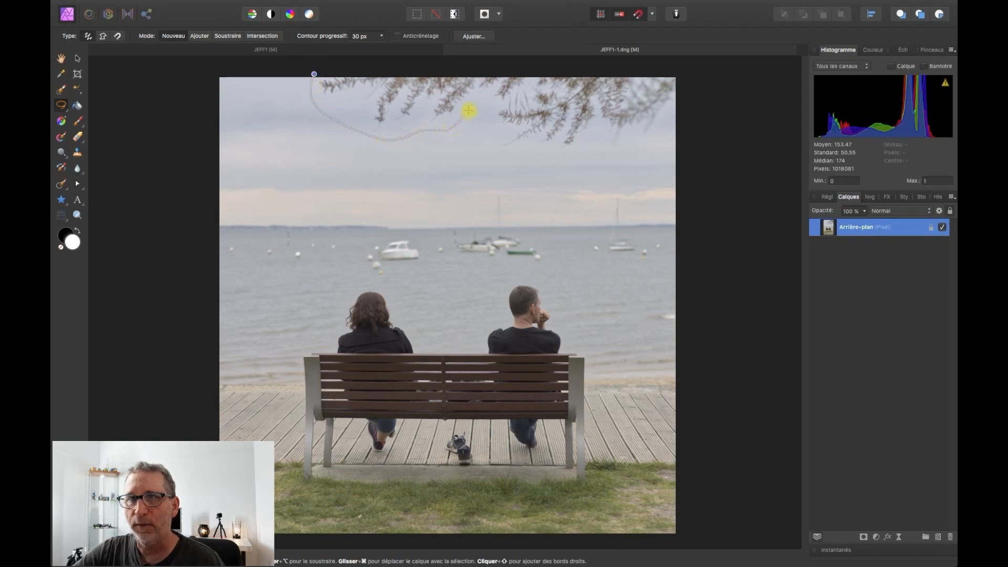
pyautogui.moveTo(477, 93)
pyautogui.mouseDown()
pyautogui.moveTo(481, 72)
pyautogui.moveTo(341, 63)
pyautogui.moveTo(314, 73)
pyautogui.mouseUp()
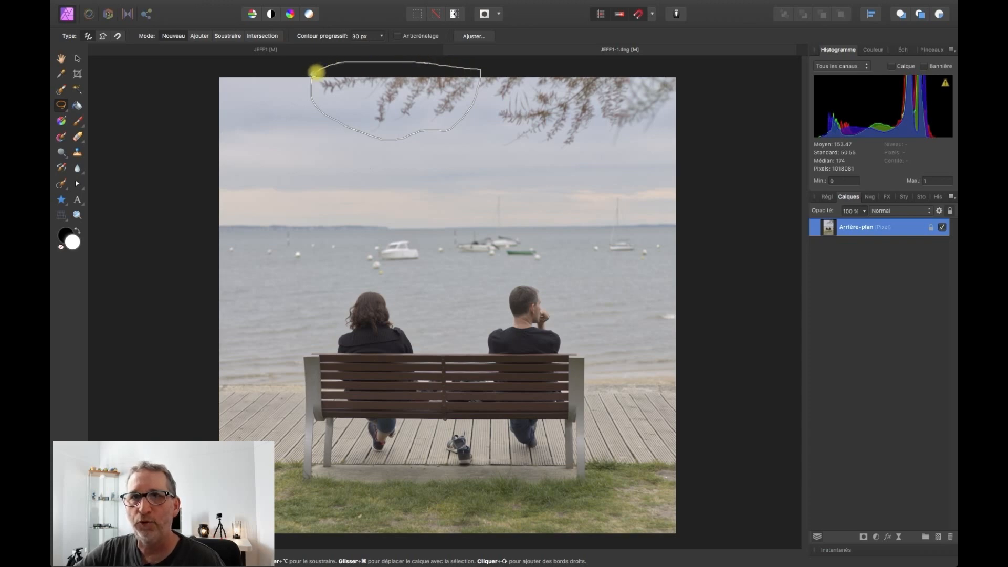
pyautogui.moveTo(192, 4)
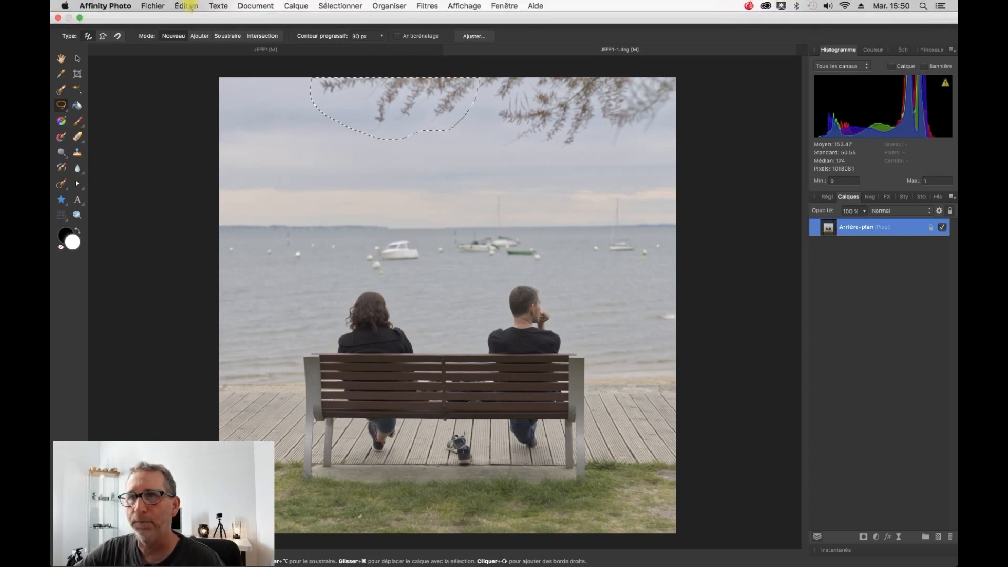
pyautogui.click(187, 6)
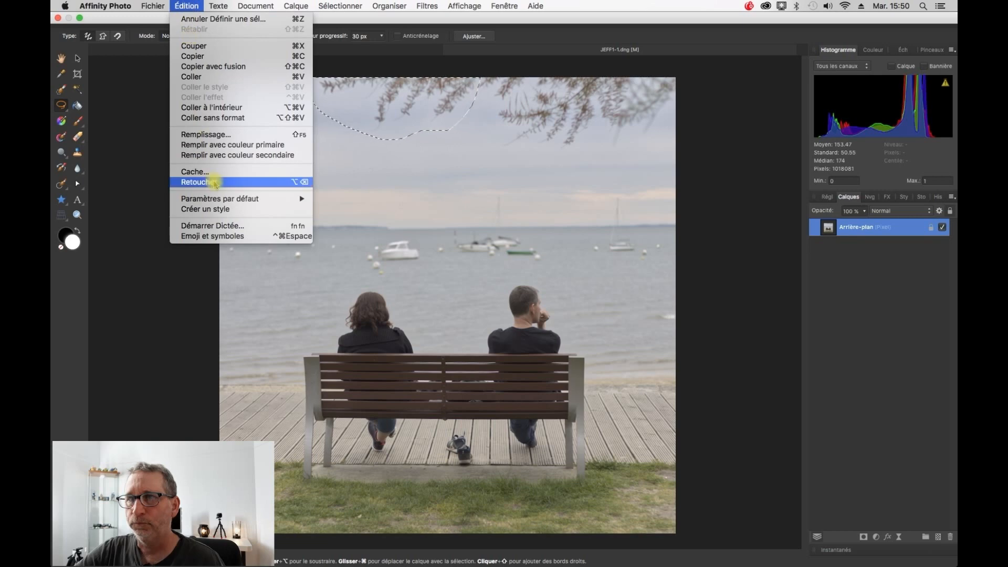
pyautogui.click(214, 182)
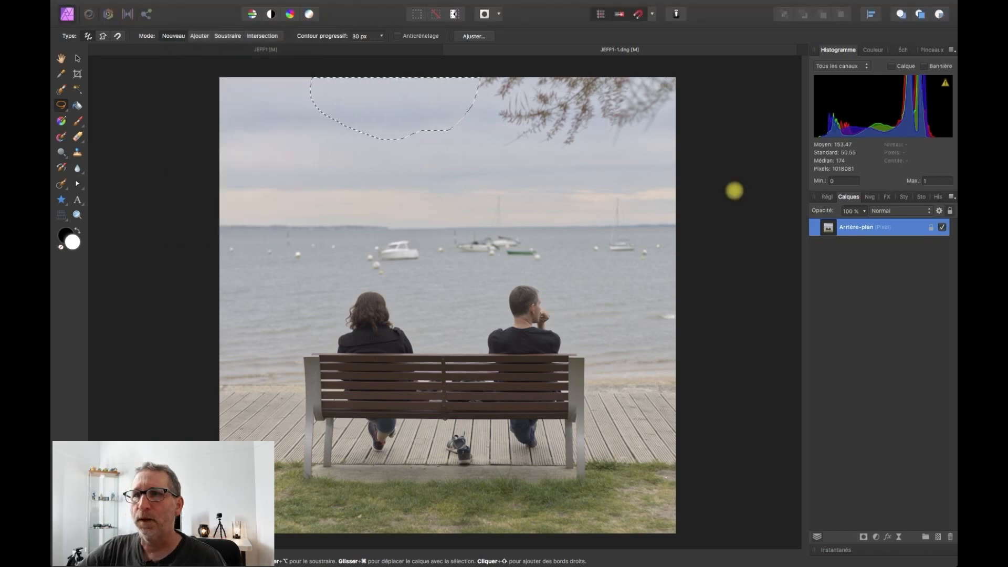
pyautogui.press('super+d')
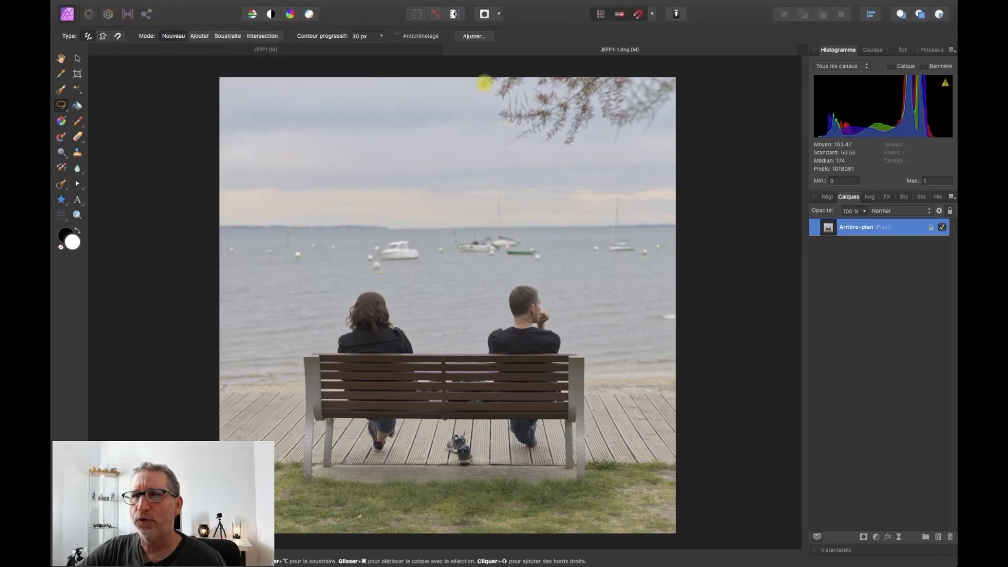
# Step: Lasso the remaining branches in the upper-right corner of the sky and inpaint them
pyautogui.moveTo(488, 70)
pyautogui.mouseDown()
pyautogui.moveTo(473, 129)
pyautogui.moveTo(508, 165)
pyautogui.moveTo(617, 167)
pyautogui.moveTo(658, 155)
pyautogui.moveTo(695, 111)
pyautogui.moveTo(698, 88)
pyautogui.moveTo(677, 67)
pyautogui.moveTo(491, 69)
pyautogui.mouseUp()
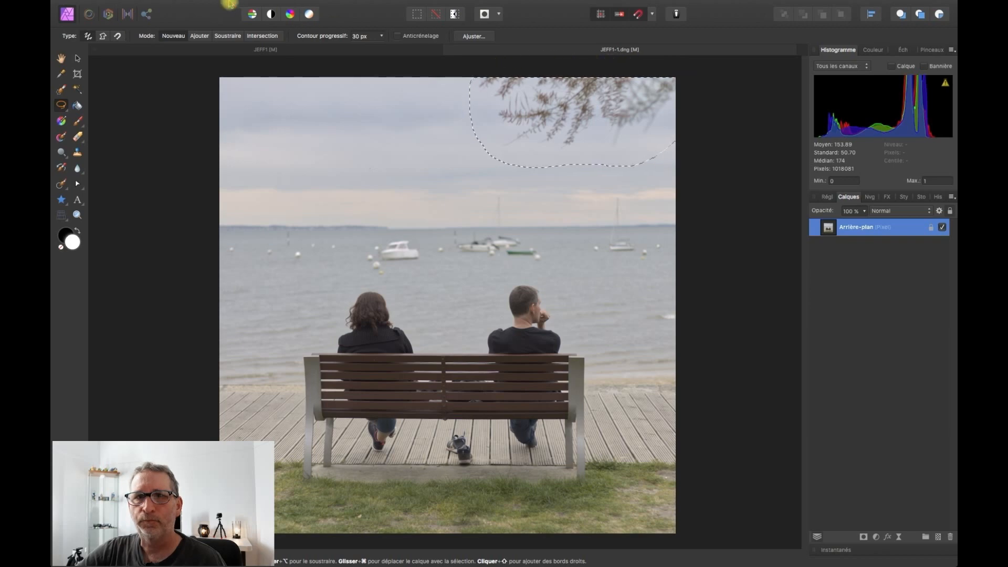
pyautogui.click(187, 6)
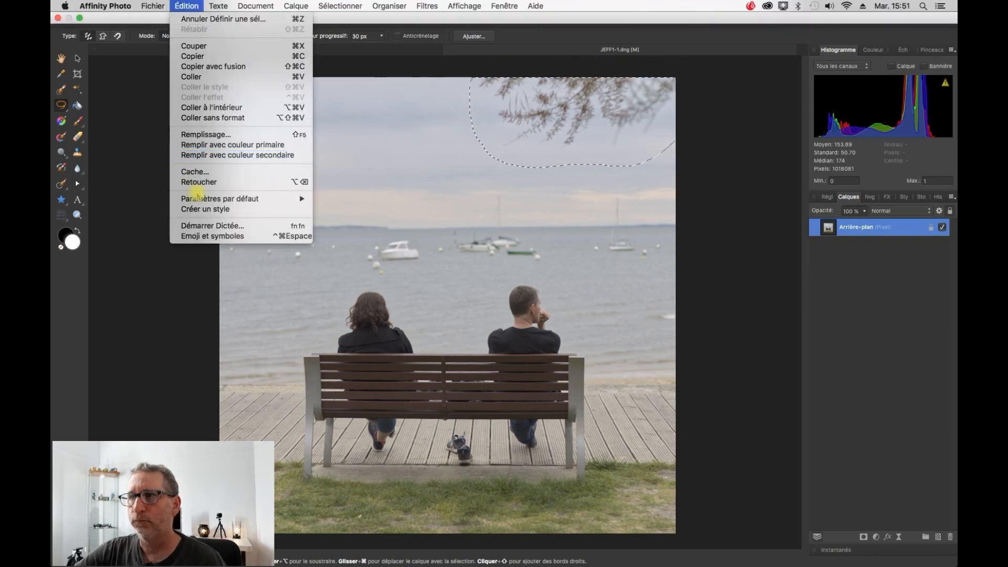
pyautogui.click(210, 180)
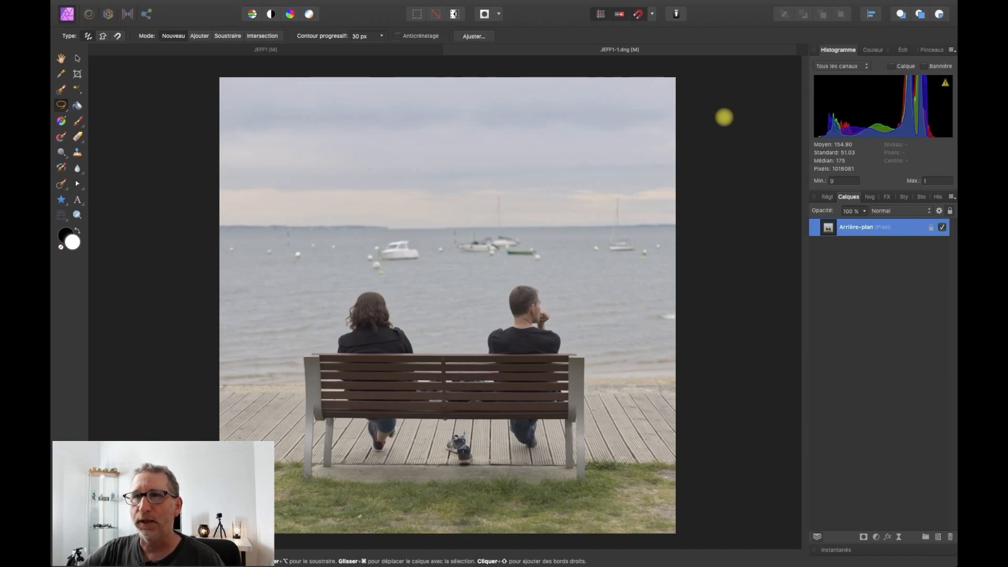
# Step: Open the photo in the Nik Collection plugin Color Efex Pro 4
pyautogui.click(427, 6)
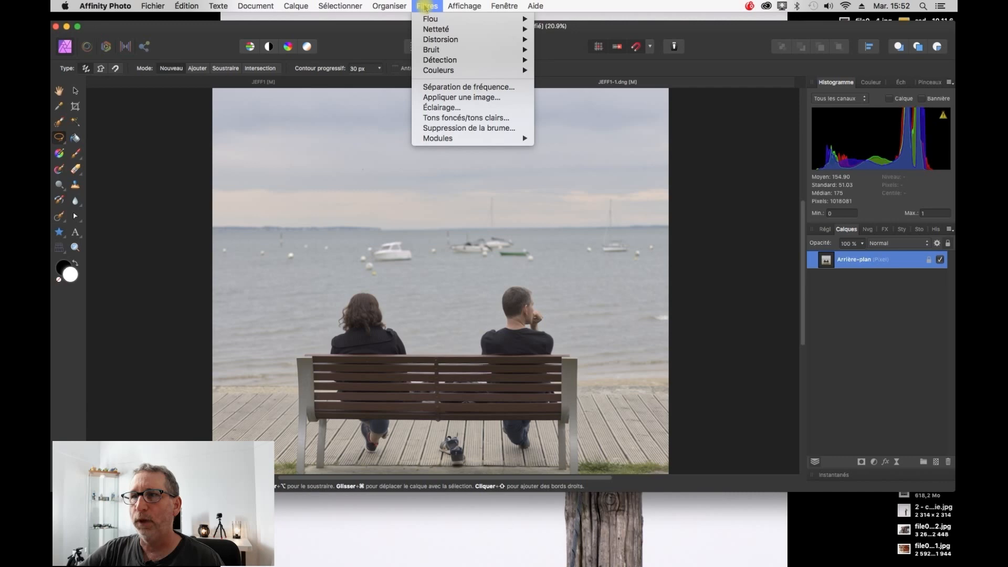
pyautogui.moveTo(440, 140)
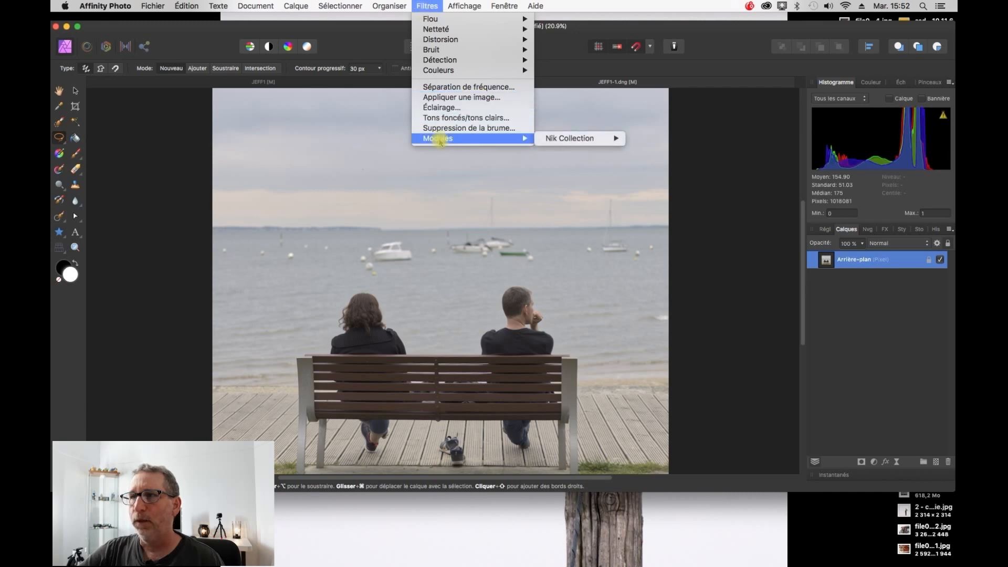
pyautogui.moveTo(597, 143)
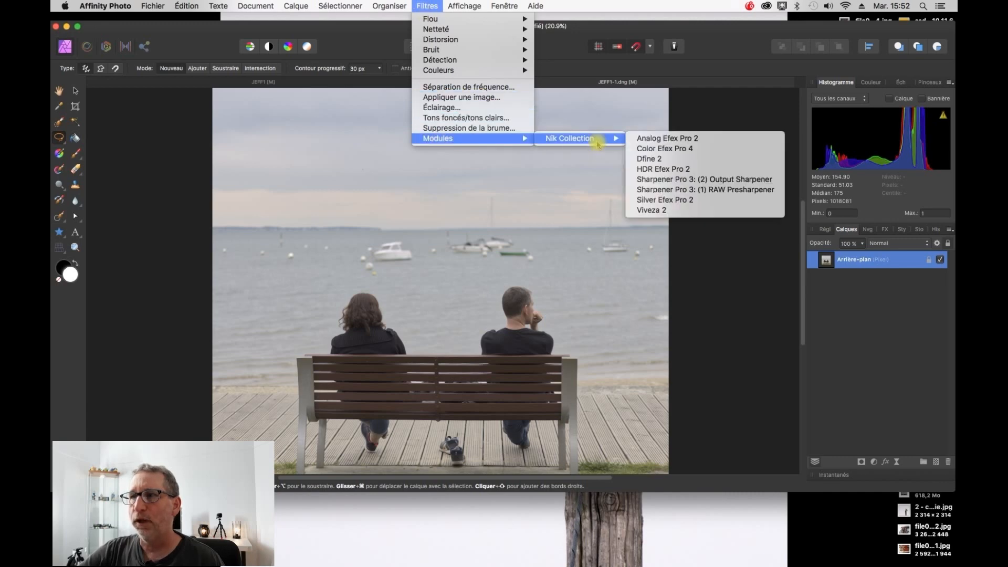
pyautogui.click(647, 149)
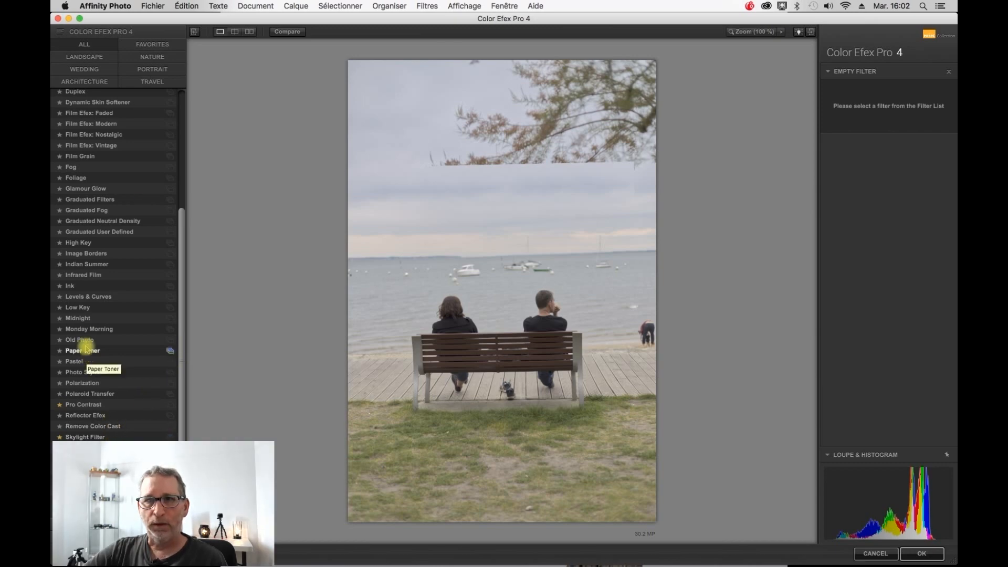
# Step: Apply the Fog filter with method 1 and lower its intensity to 30%
pyautogui.click(71, 167)
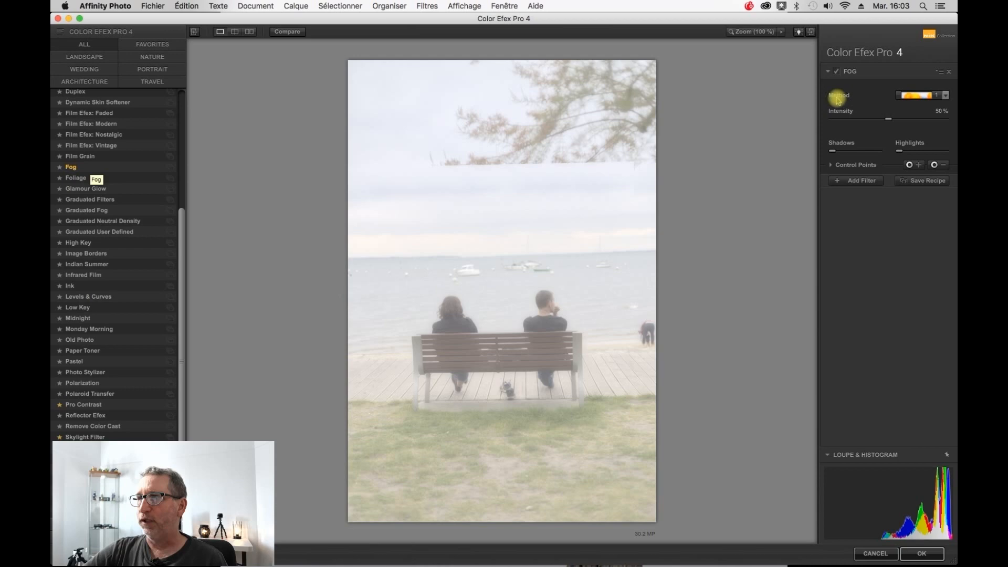
pyautogui.click(946, 95)
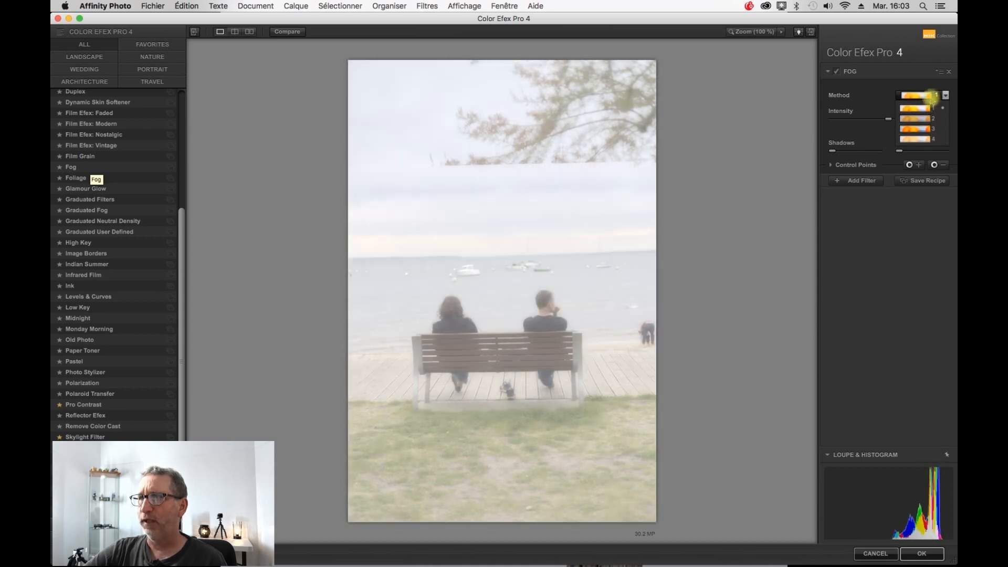
pyautogui.click(916, 108)
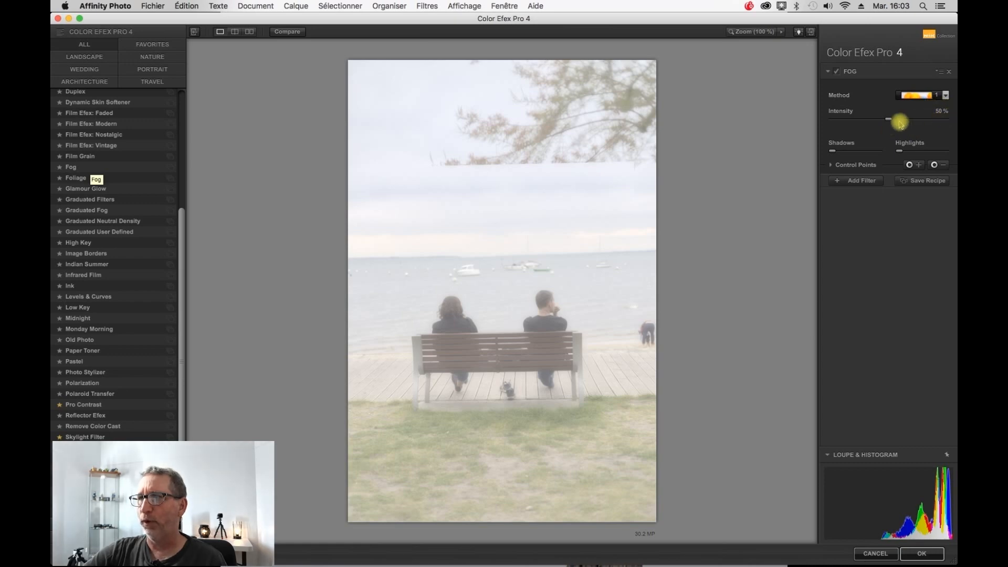
pyautogui.moveTo(888, 119); pyautogui.dragTo(867, 125)
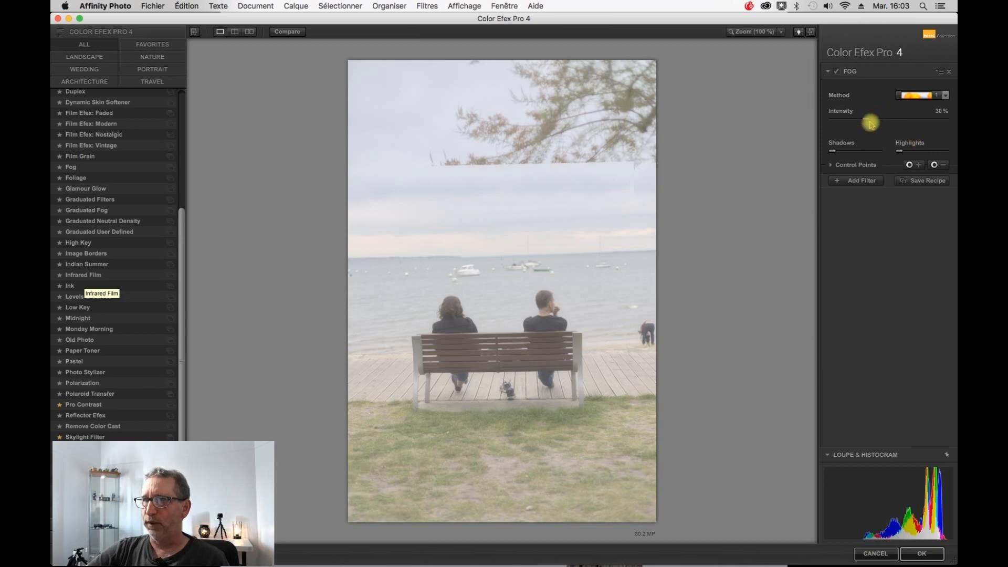
# Step: Add a Vignette: Blur filter with shape 3 and 15% opacity, and apply both filters to the photo
pyautogui.click(859, 184)
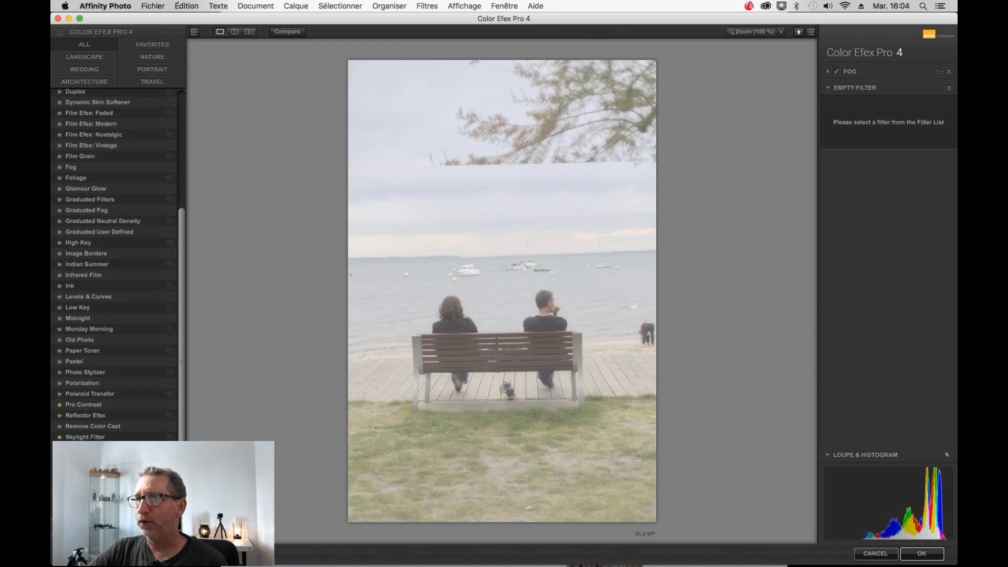
pyautogui.click(91, 501)
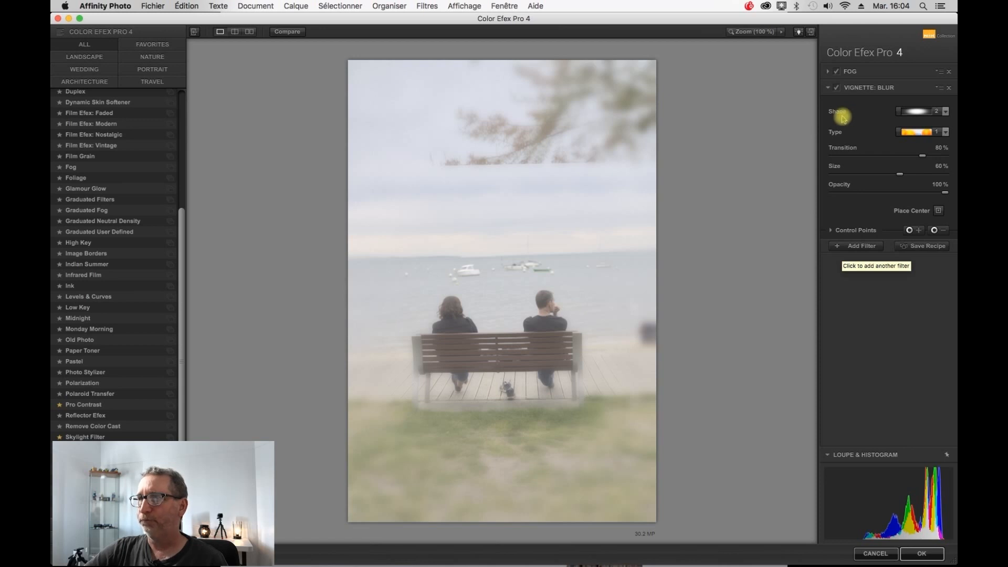
pyautogui.click(945, 111)
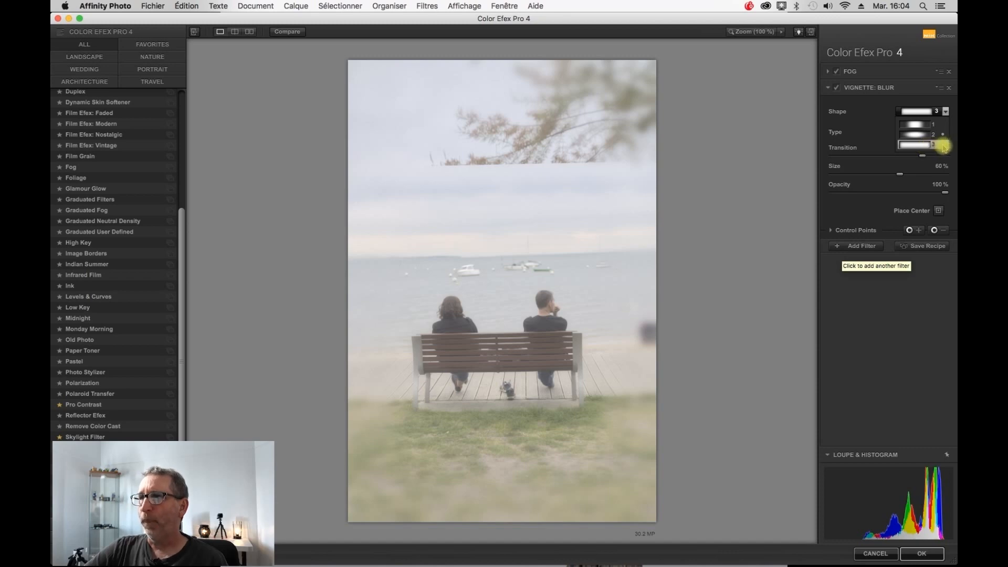
pyautogui.click(939, 144)
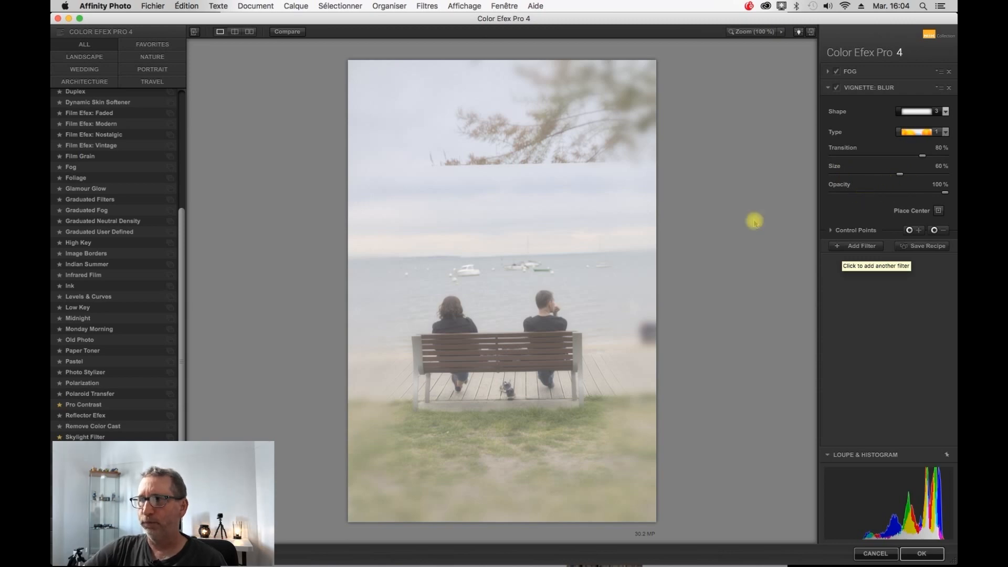
pyautogui.moveTo(927, 196); pyautogui.dragTo(848, 194)
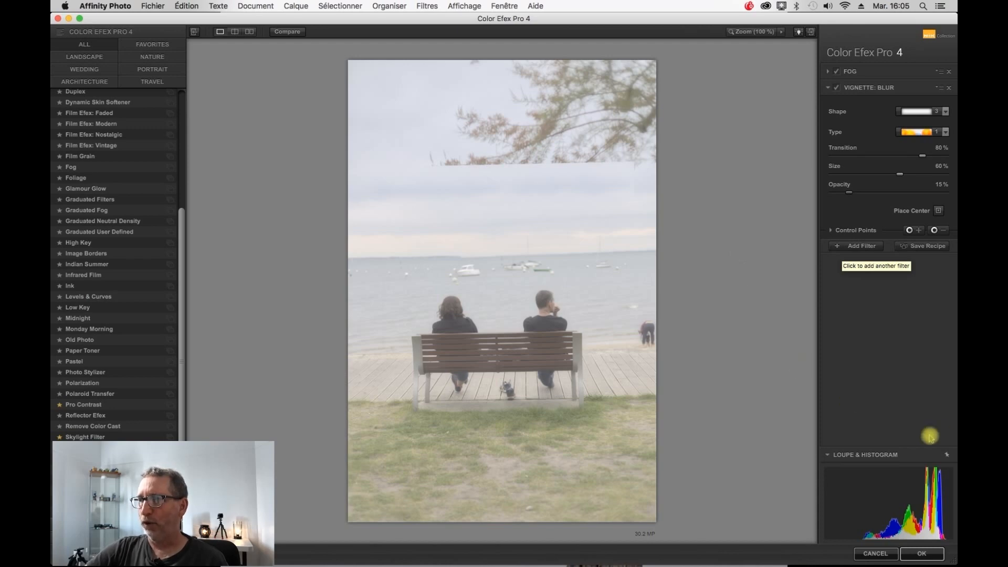
pyautogui.click(920, 554)
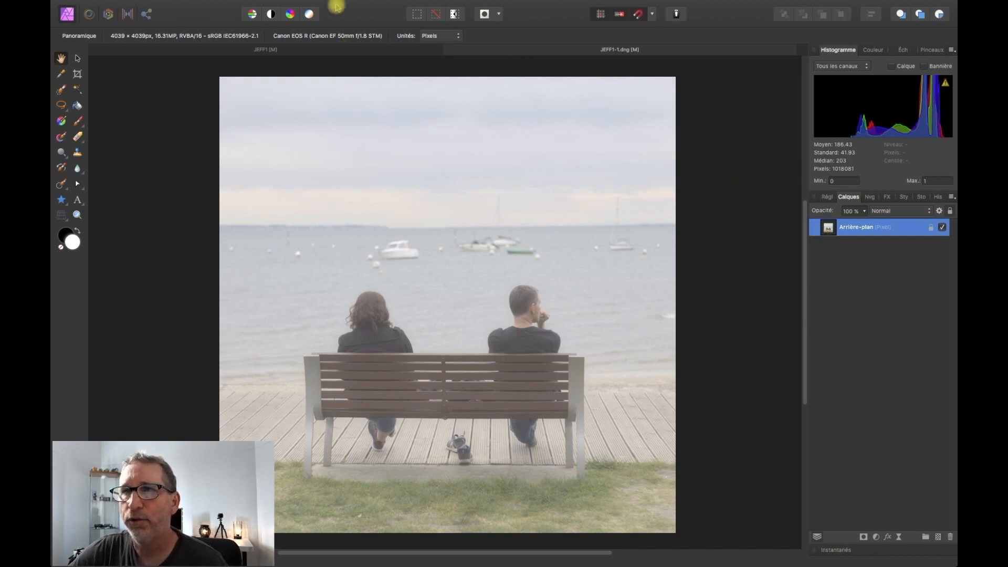
# Step: Add a split toning adjustment layer with highlights at hue 217.1° and 18% saturation, and shadows at hue 33.4° and 30% saturation
pyautogui.click(294, 7)
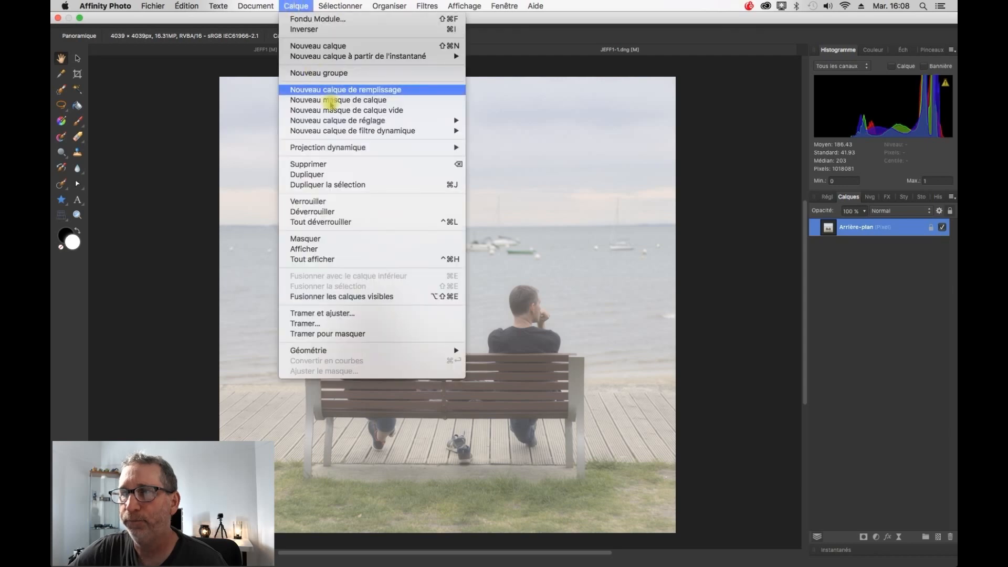
pyautogui.moveTo(341, 120)
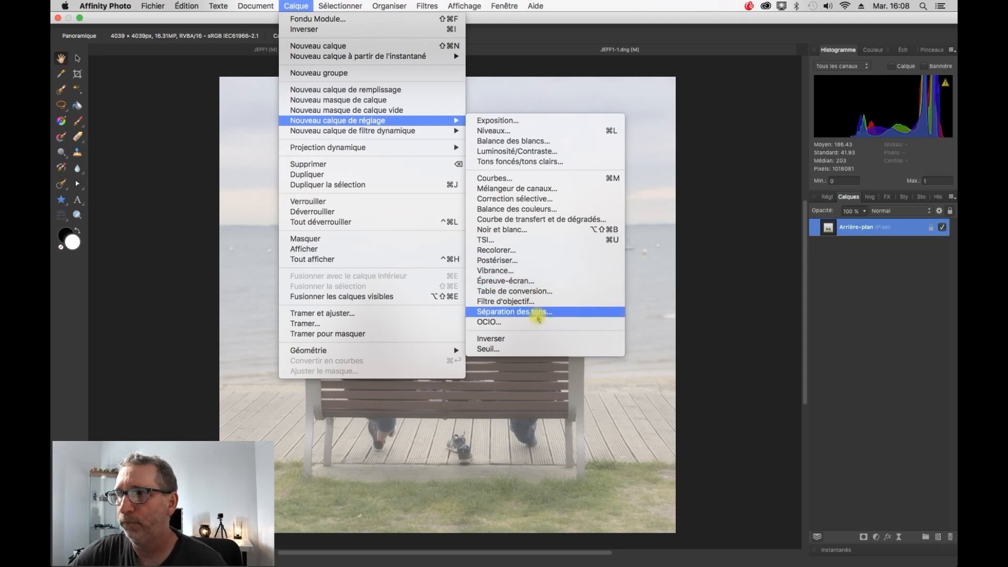
pyautogui.click(539, 313)
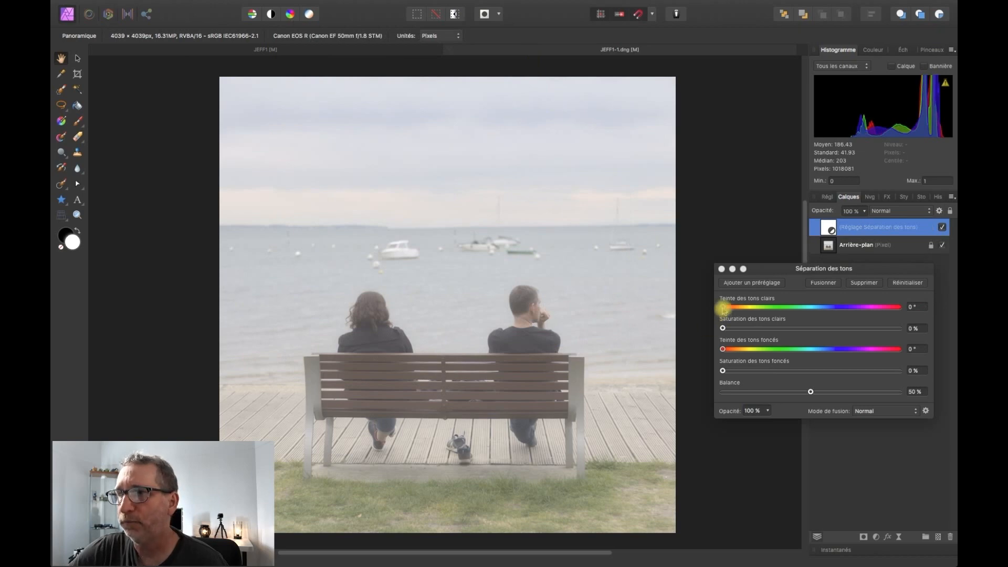
pyautogui.moveTo(724, 308); pyautogui.dragTo(817, 315)
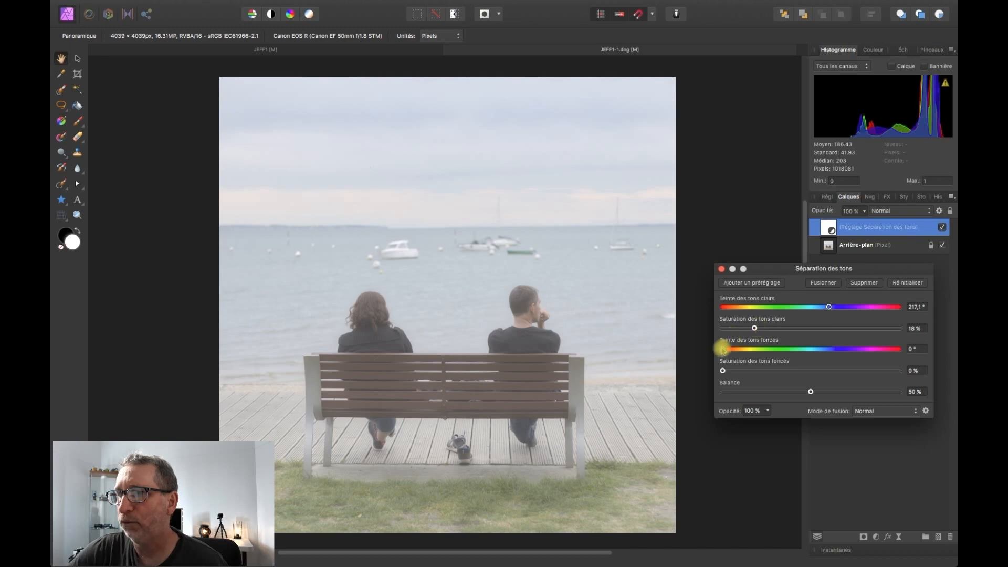
pyautogui.moveTo(723, 350); pyautogui.dragTo(771, 371)
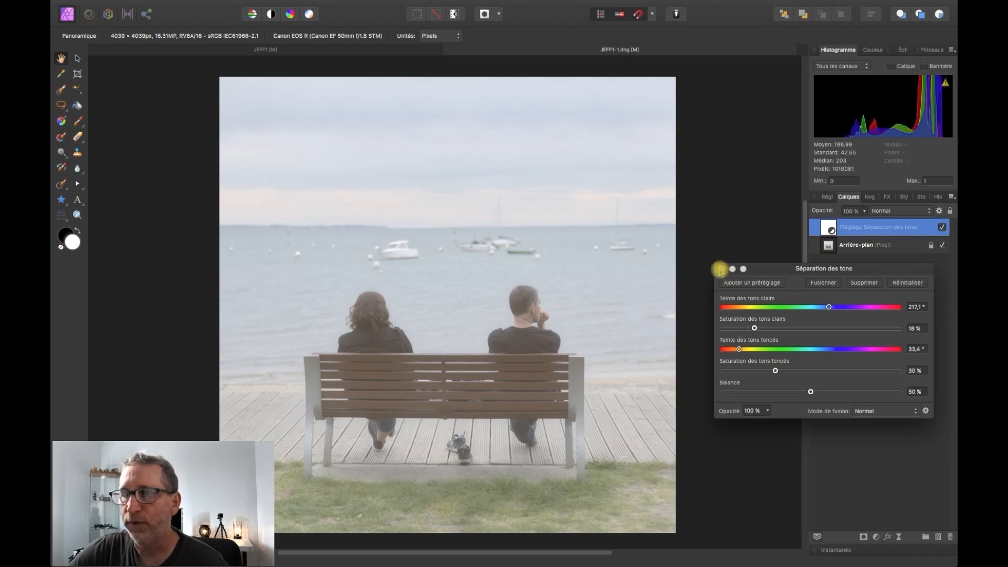
pyautogui.click(721, 269)
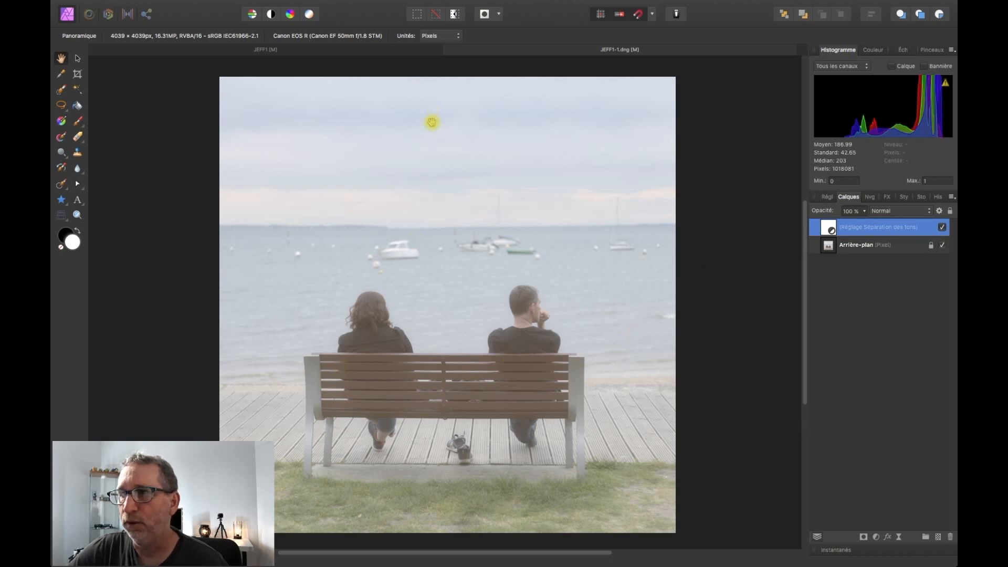
# Step: Add a Vibrance adjustment layer and slightly reduce the vibrance
pyautogui.click(296, 5)
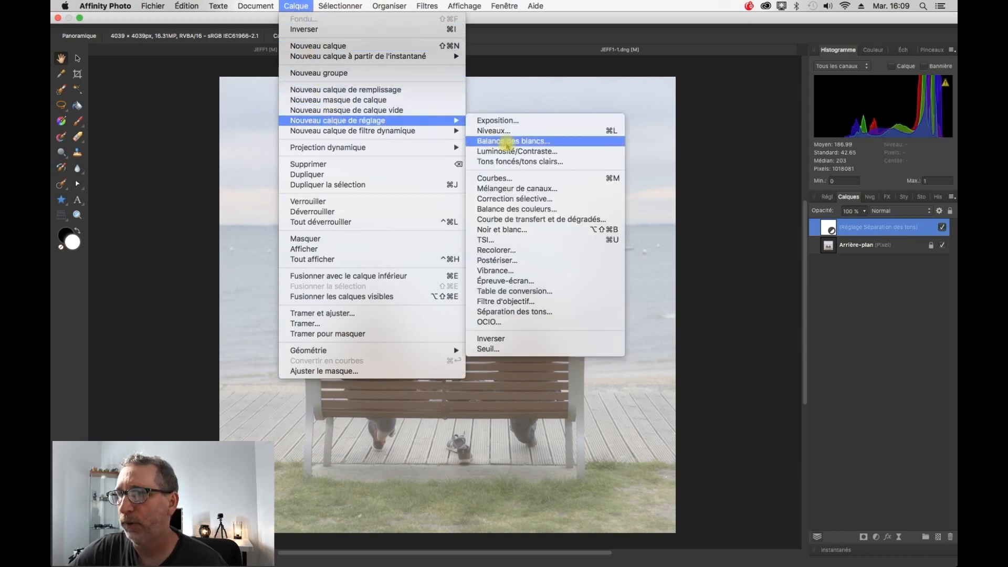
pyautogui.click(765, 353)
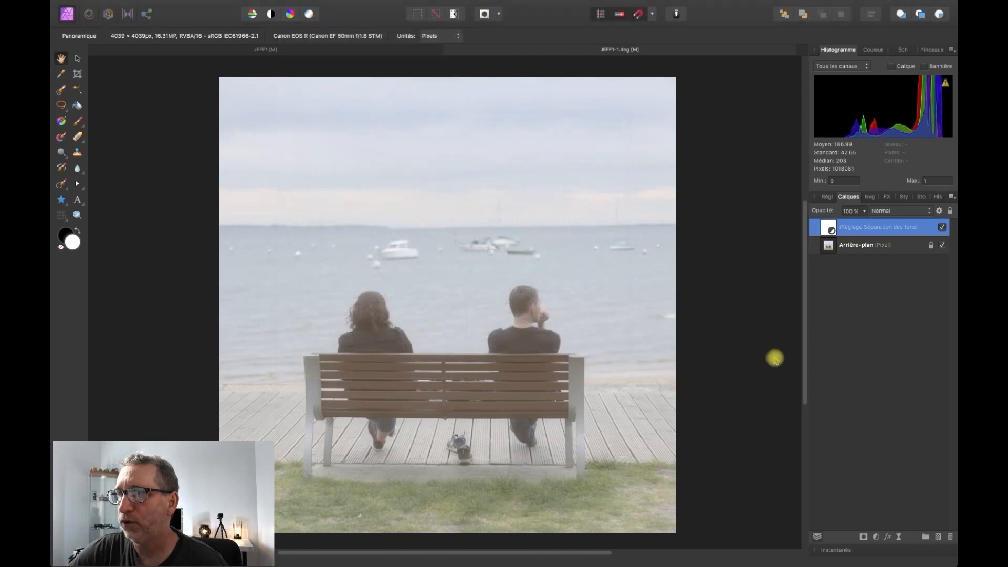
pyautogui.moveTo(774, 331); pyautogui.dragTo(776, 284)
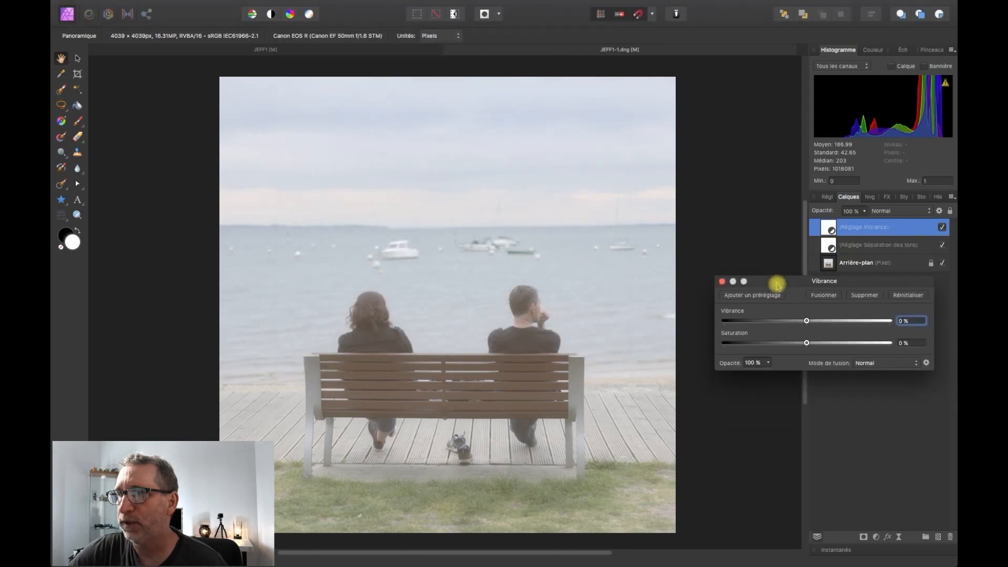
pyautogui.moveTo(806, 321)
pyautogui.mouseDown()
pyautogui.moveTo(755, 324)
pyautogui.moveTo(788, 322)
pyautogui.mouseUp()
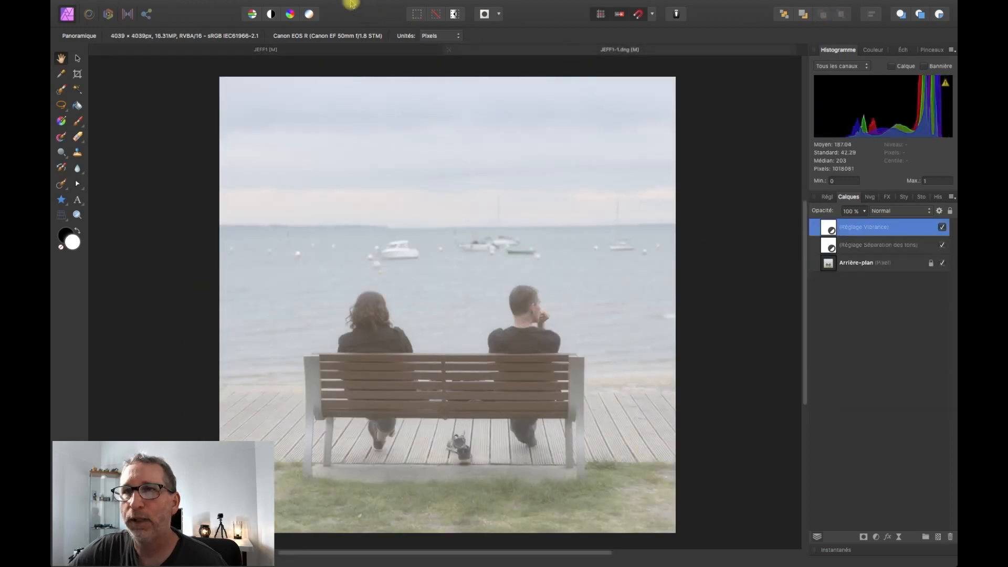
# Step: Add a shadows/highlights adjustment layer and set the shadows to -200%
pyautogui.moveTo(350, 4)
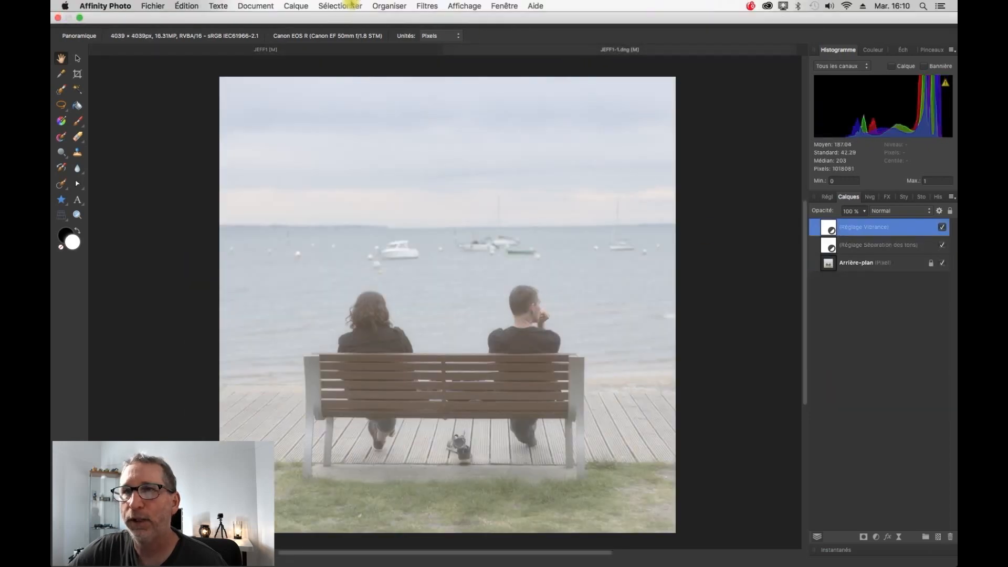
pyautogui.click(306, 6)
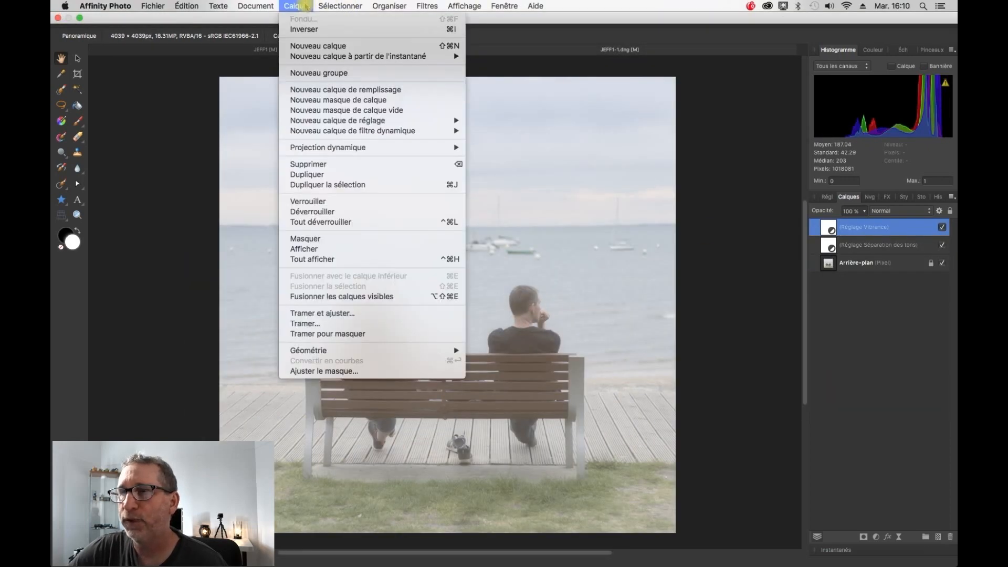
pyautogui.moveTo(323, 120)
pyautogui.click(507, 162)
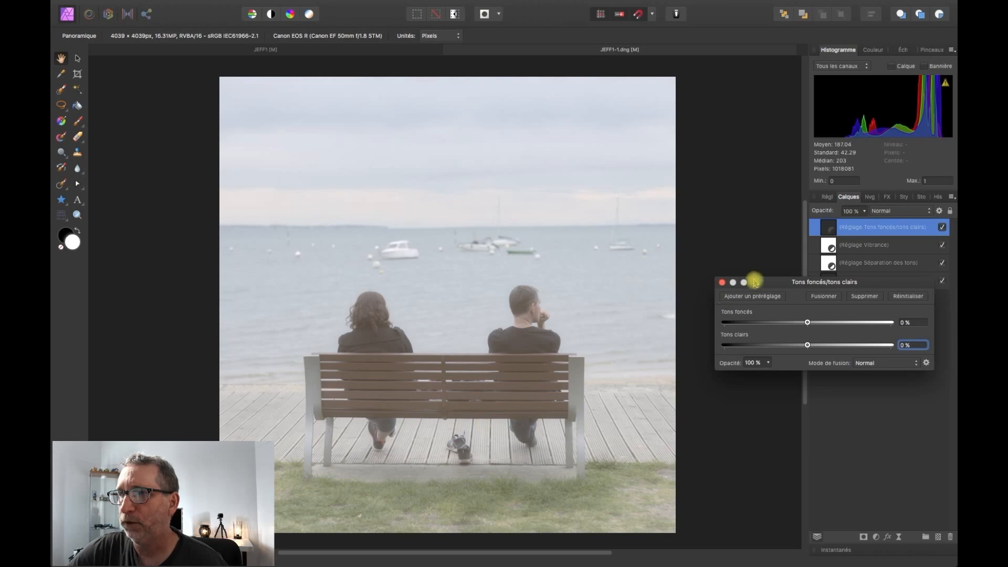
pyautogui.moveTo(757, 283); pyautogui.dragTo(759, 271)
pyautogui.moveTo(809, 310); pyautogui.dragTo(723, 272)
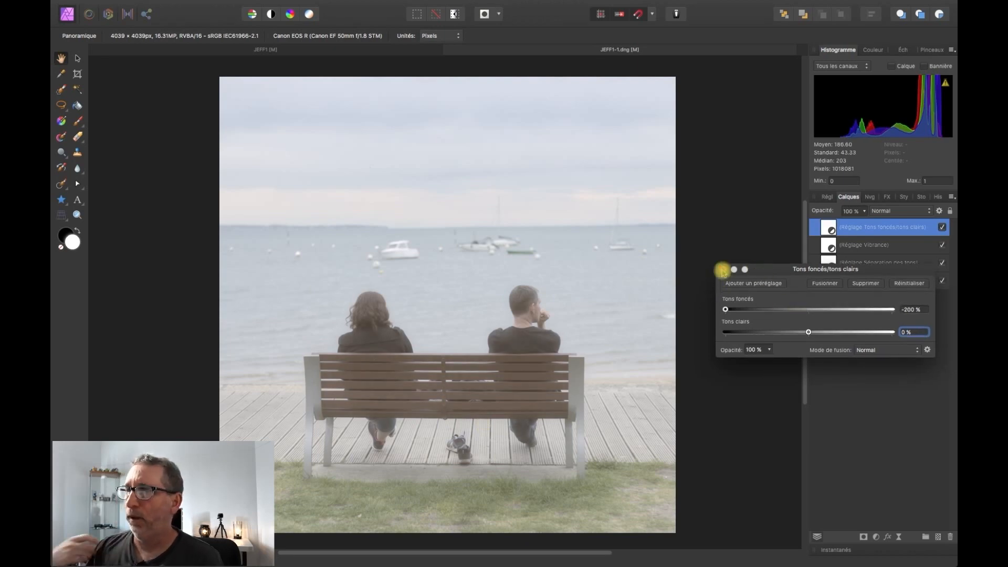
pyautogui.click(722, 269)
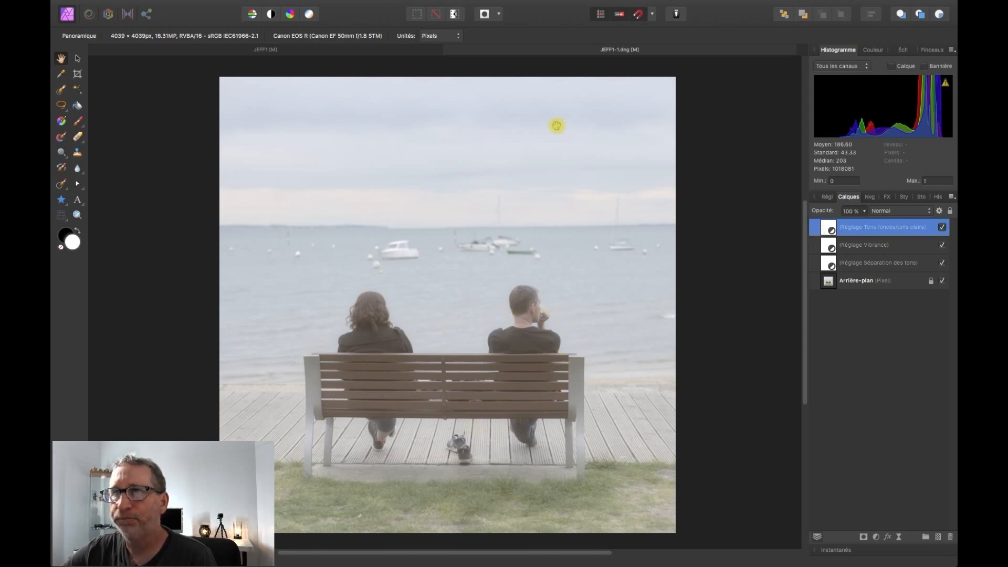
# Step: Add a Levels adjustment layer and set the black level to 24%
pyautogui.moveTo(332, 4)
pyautogui.click(295, 6)
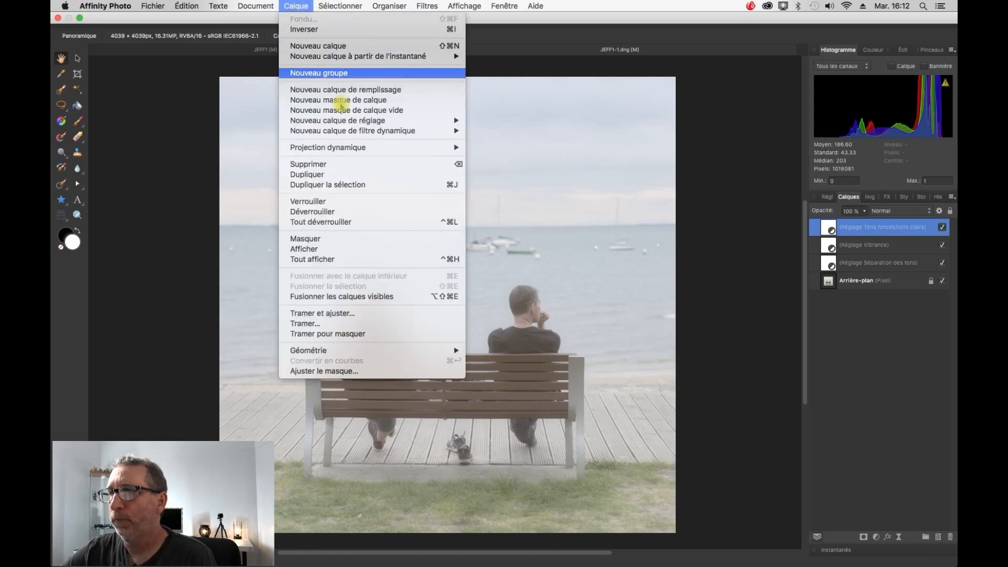
pyautogui.moveTo(349, 120)
pyautogui.click(497, 133)
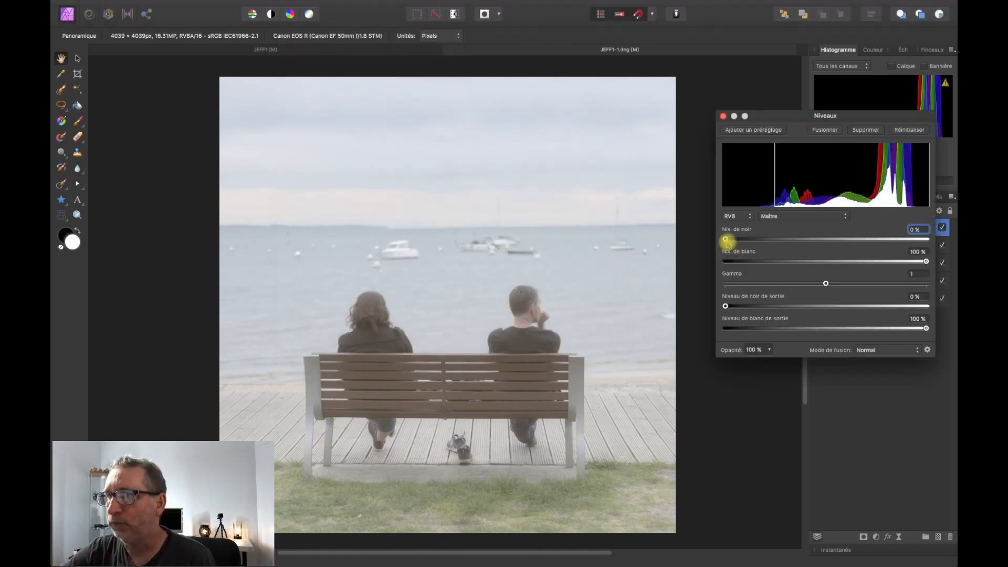
pyautogui.moveTo(726, 241); pyautogui.dragTo(776, 240)
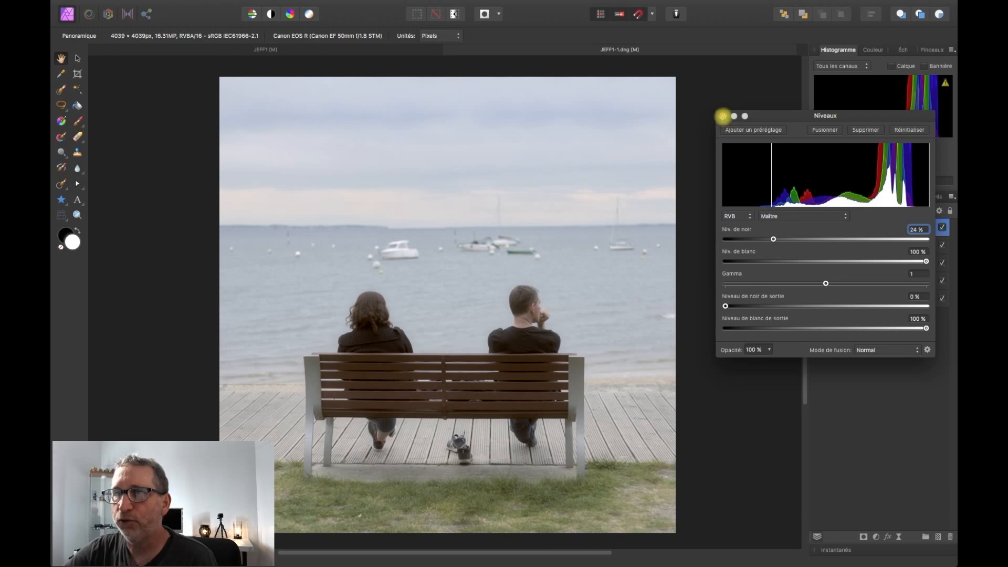
pyautogui.click(722, 116)
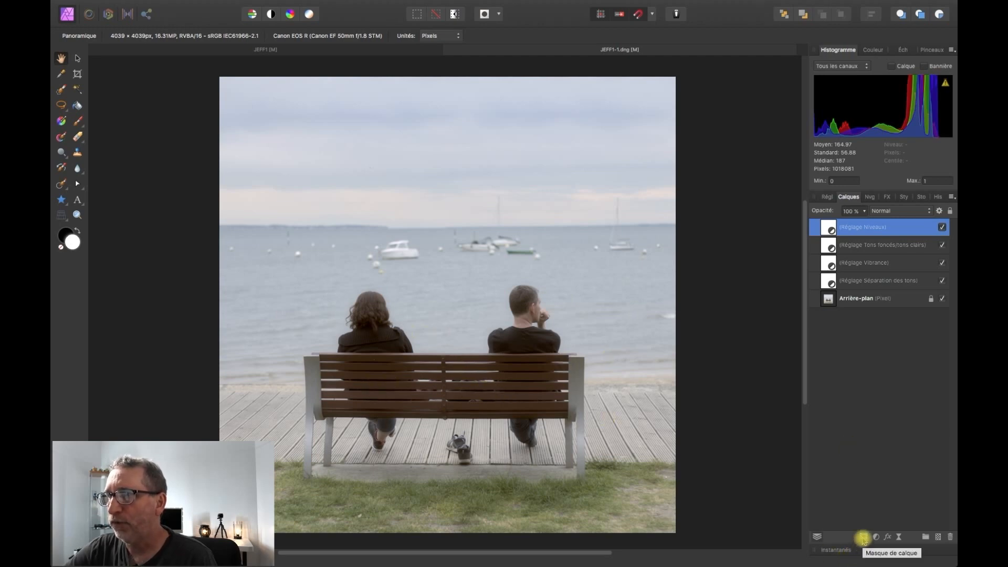
# Step: Add a mask to the Levels adjustment and paint it black with a 490 px brush over the sky and sea around the couple
pyautogui.click(863, 537)
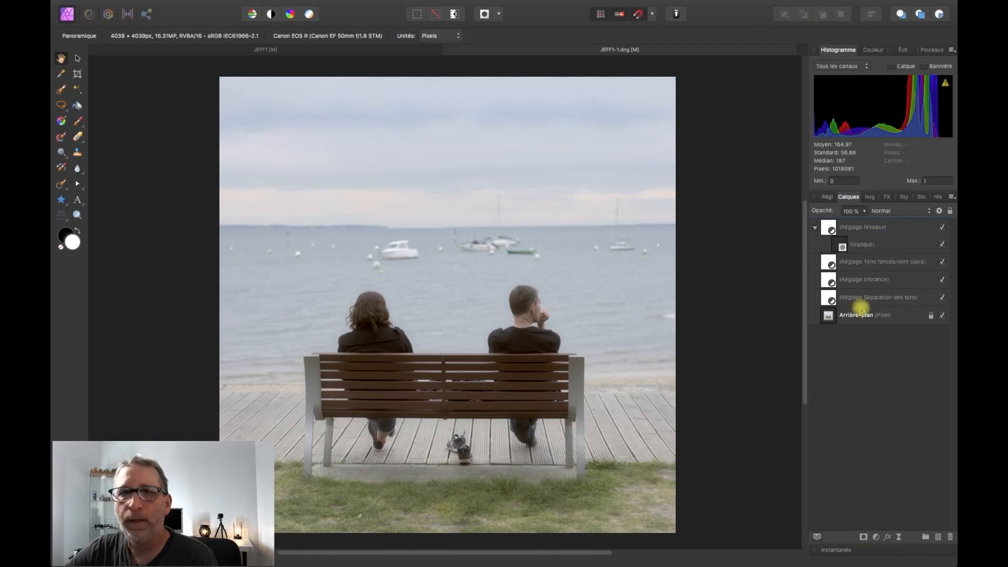
pyautogui.click(839, 243)
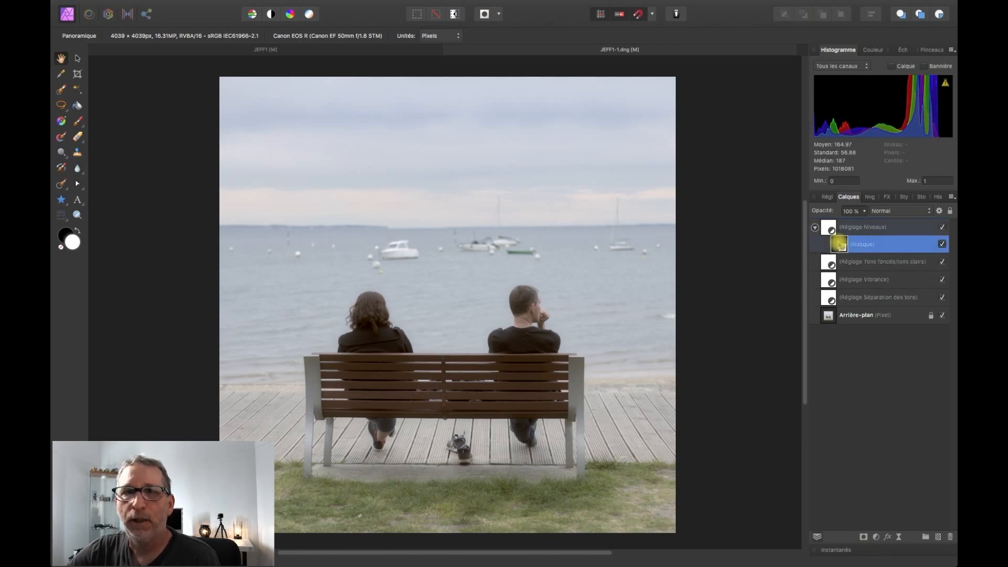
pyautogui.click(76, 122)
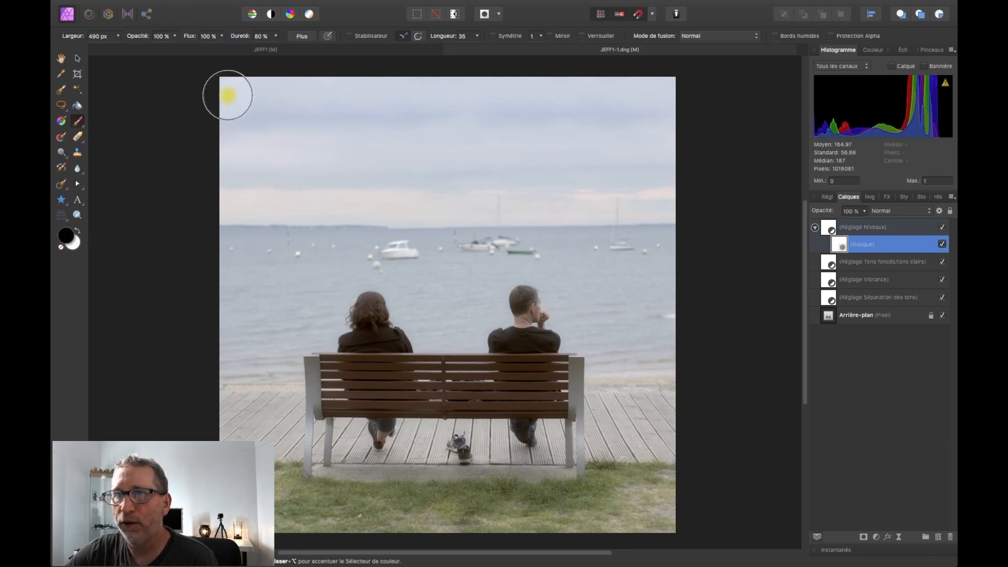
pyautogui.moveTo(656, 106)
pyautogui.mouseDown()
pyautogui.moveTo(213, 128)
pyautogui.moveTo(635, 157)
pyautogui.moveTo(218, 175)
pyautogui.moveTo(686, 191)
pyautogui.moveTo(238, 216)
pyautogui.moveTo(227, 234)
pyautogui.moveTo(310, 530)
pyautogui.moveTo(265, 426)
pyautogui.moveTo(338, 509)
pyautogui.moveTo(423, 441)
pyautogui.moveTo(637, 522)
pyautogui.moveTo(621, 200)
pyautogui.moveTo(564, 243)
pyautogui.moveTo(428, 304)
pyautogui.moveTo(331, 270)
pyautogui.moveTo(270, 394)
pyautogui.moveTo(299, 322)
pyautogui.moveTo(383, 262)
pyautogui.moveTo(450, 321)
pyautogui.moveTo(630, 275)
pyautogui.moveTo(596, 499)
pyautogui.moveTo(621, 323)
pyautogui.mouseUp()
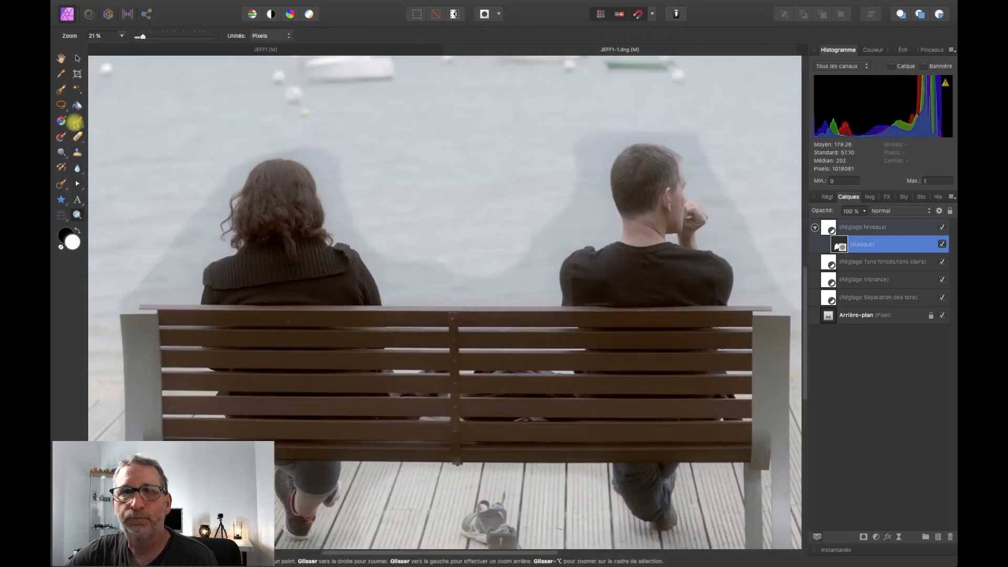
# Step: Paint black on the Levels mask over the sea around the woman's hair with a 95 px brush
pyautogui.click(77, 122)
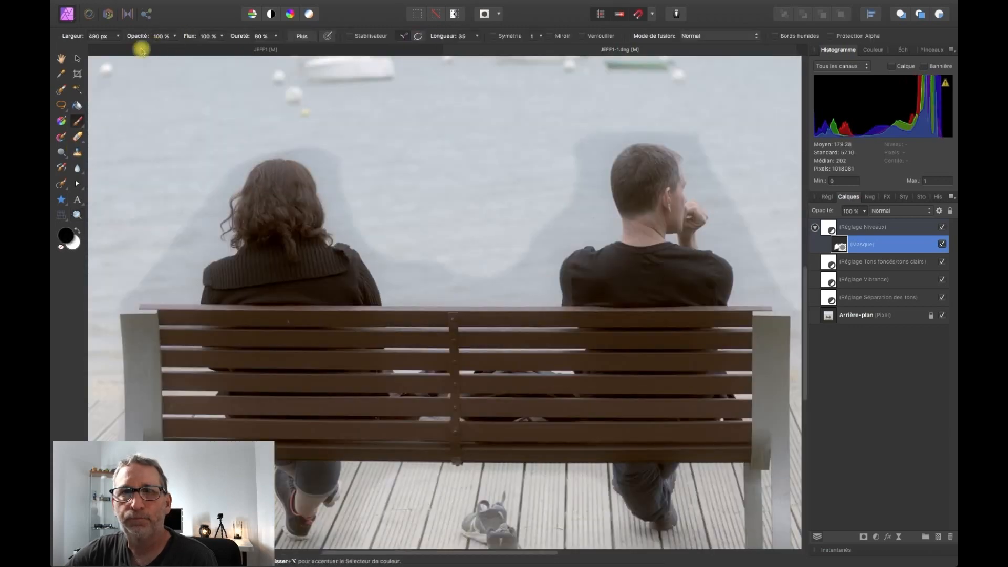
pyautogui.click(118, 36)
pyautogui.moveTo(131, 47); pyautogui.dragTo(103, 47)
pyautogui.moveTo(222, 229); pyautogui.dragTo(218, 213)
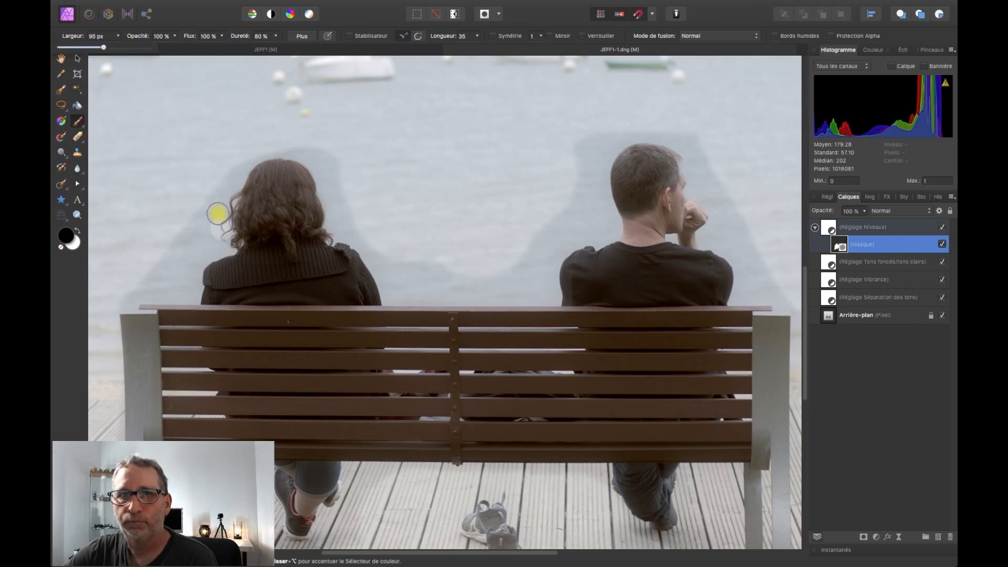
pyautogui.moveTo(235, 175)
pyautogui.mouseDown()
pyautogui.moveTo(218, 184)
pyautogui.moveTo(272, 150)
pyautogui.mouseUp()
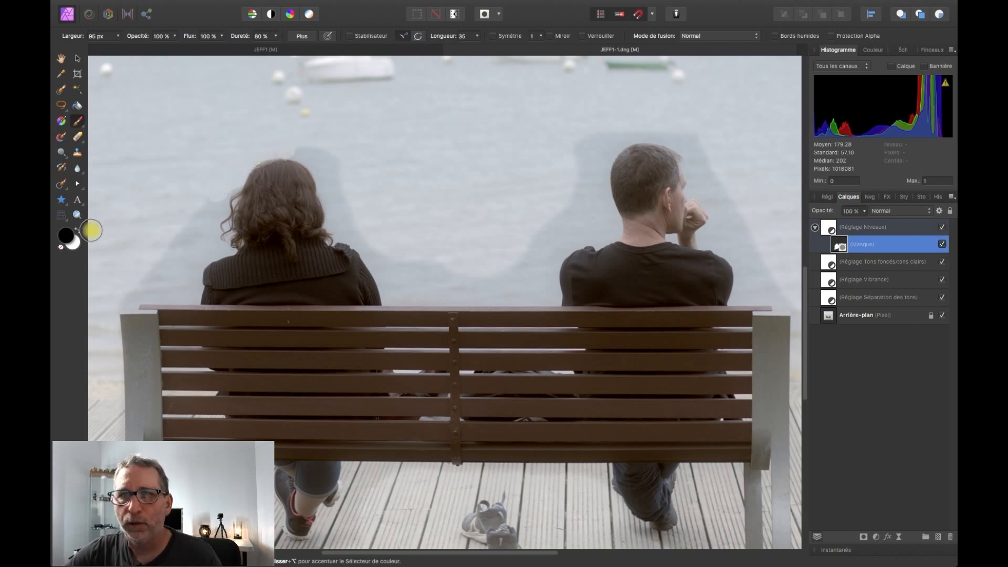
# Step: Paint the Levels mask black over the sea between the two heads and around the man, enlarging the brush to 240 px
pyautogui.click(79, 231)
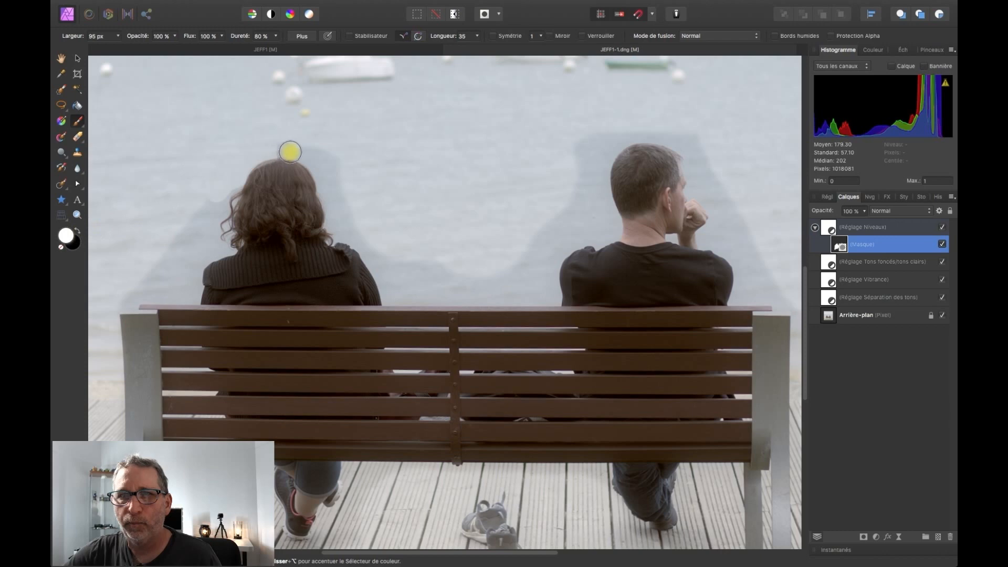
pyautogui.press('x')
pyautogui.moveTo(291, 151)
pyautogui.mouseDown()
pyautogui.moveTo(250, 159)
pyautogui.moveTo(277, 146)
pyautogui.moveTo(310, 154)
pyautogui.moveTo(387, 281)
pyautogui.moveTo(428, 293)
pyautogui.moveTo(546, 268)
pyautogui.moveTo(426, 268)
pyautogui.moveTo(625, 121)
pyautogui.mouseUp()
pyautogui.click(175, 36)
pyautogui.moveTo(175, 47); pyautogui.dragTo(146, 48)
pyautogui.moveTo(604, 147)
pyautogui.mouseDown()
pyautogui.moveTo(610, 225)
pyautogui.moveTo(593, 182)
pyautogui.moveTo(644, 130)
pyautogui.moveTo(708, 155)
pyautogui.moveTo(707, 239)
pyautogui.moveTo(758, 263)
pyautogui.moveTo(744, 264)
pyautogui.moveTo(790, 300)
pyautogui.mouseUp()
pyautogui.click(118, 36)
pyautogui.moveTo(111, 47); pyautogui.dragTo(201, 47)
# Step: Paint the mask black over the sea beside the woman's hair and shoulder, reducing the brush to 43 px and 81% opacity
pyautogui.click(174, 36)
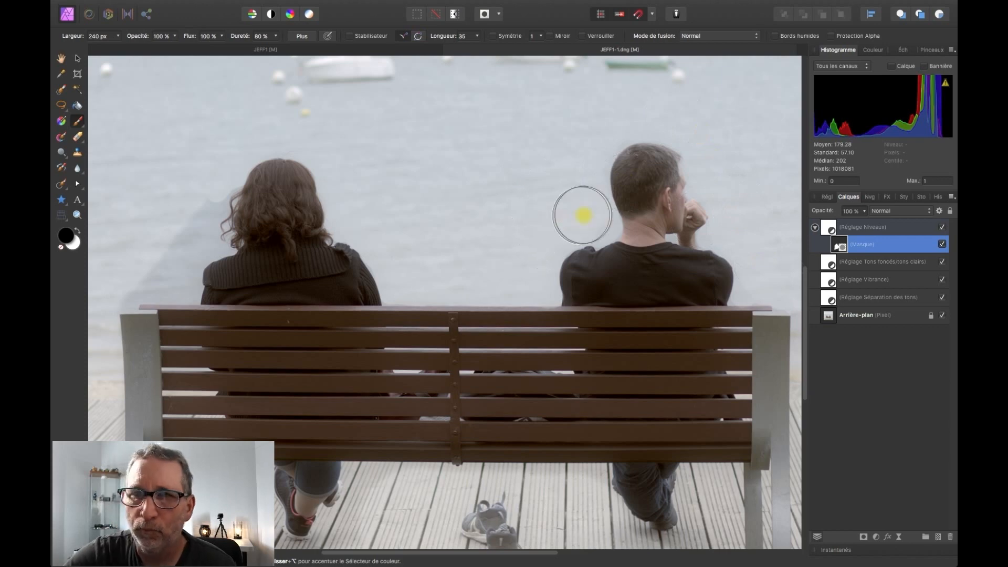
pyautogui.moveTo(197, 197); pyautogui.dragTo(151, 272)
pyautogui.click(118, 36)
pyautogui.moveTo(131, 47); pyautogui.dragTo(102, 47)
pyautogui.moveTo(157, 304); pyautogui.dragTo(197, 284)
pyautogui.click(174, 36)
pyautogui.moveTo(177, 47); pyautogui.dragTo(161, 48)
pyautogui.moveTo(198, 285)
pyautogui.mouseDown()
pyautogui.moveTo(227, 252)
pyautogui.moveTo(210, 240)
pyautogui.moveTo(227, 235)
pyautogui.moveTo(231, 199)
pyautogui.mouseUp()
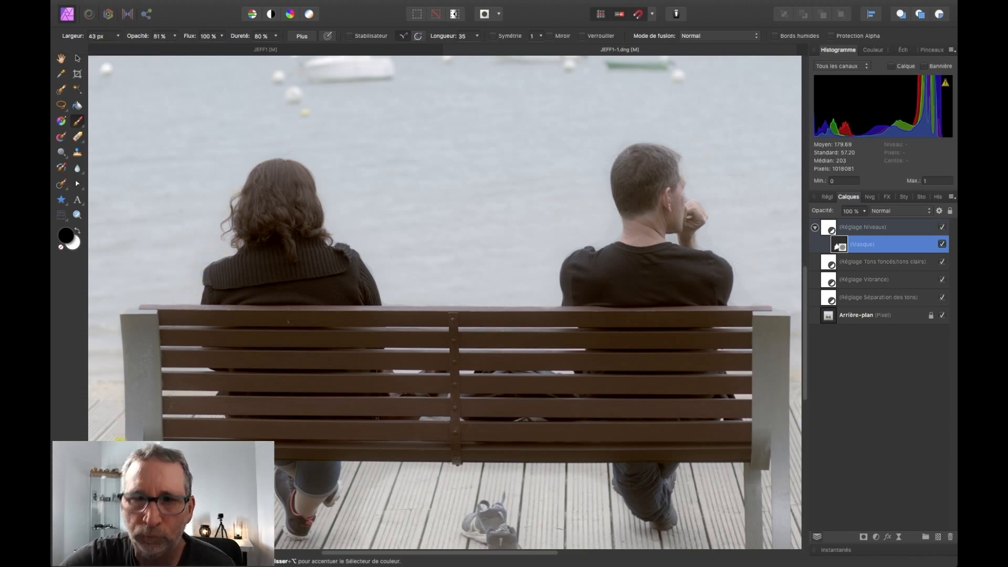
# Step: Paint the Levels mask black over the boardwalk beneath the bench with a 180 px brush
pyautogui.press('x')
pyautogui.click(61, 58)
pyautogui.moveTo(423, 296)
pyautogui.mouseDown()
pyautogui.moveTo(430, 135)
pyautogui.moveTo(472, 132)
pyautogui.mouseUp()
pyautogui.press('x')
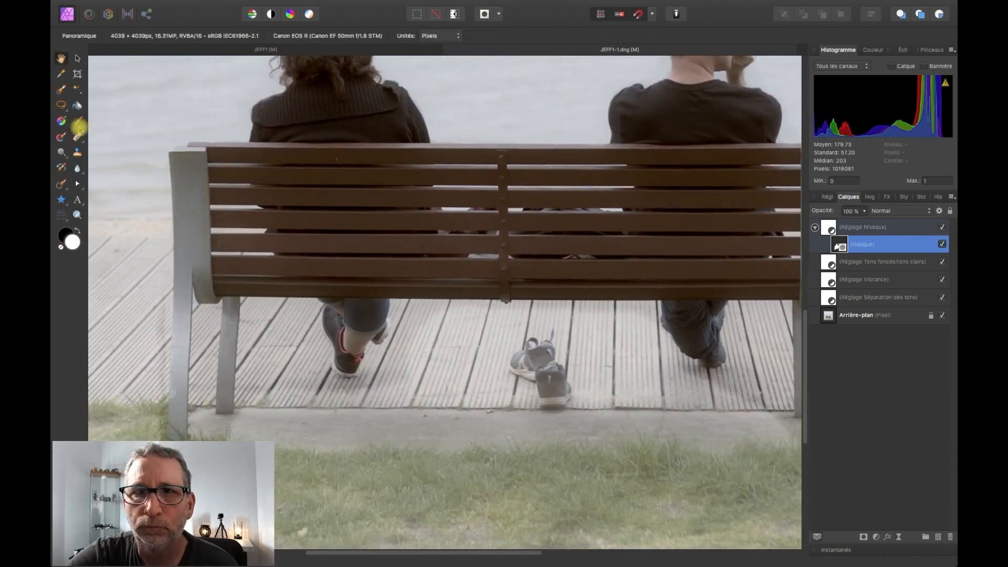
pyautogui.click(78, 121)
pyautogui.click(118, 35)
pyautogui.moveTo(102, 47); pyautogui.dragTo(131, 47)
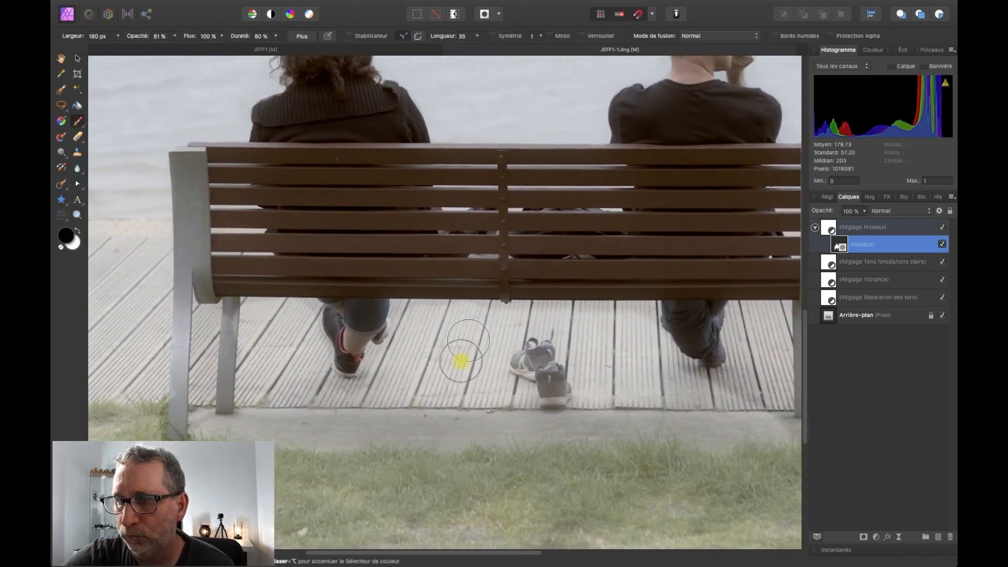
# Step: Paint the mask white over the shoes on the boardwalk with a small brush to restore their contrast
pyautogui.press('x')
pyautogui.click(118, 36)
pyautogui.moveTo(131, 47); pyautogui.dragTo(103, 47)
pyautogui.moveTo(547, 374)
pyautogui.mouseDown()
pyautogui.moveTo(538, 357)
pyautogui.moveTo(551, 389)
pyautogui.mouseUp()
pyautogui.press('x')
# Step: Paint the mask black around the man's feet with a 190 px brush and along the outer edge of the bench's right end
pyautogui.click(118, 36)
pyautogui.moveTo(104, 48); pyautogui.dragTo(130, 47)
pyautogui.moveTo(691, 427)
pyautogui.mouseDown()
pyautogui.moveTo(763, 329)
pyautogui.moveTo(706, 394)
pyautogui.mouseUp()
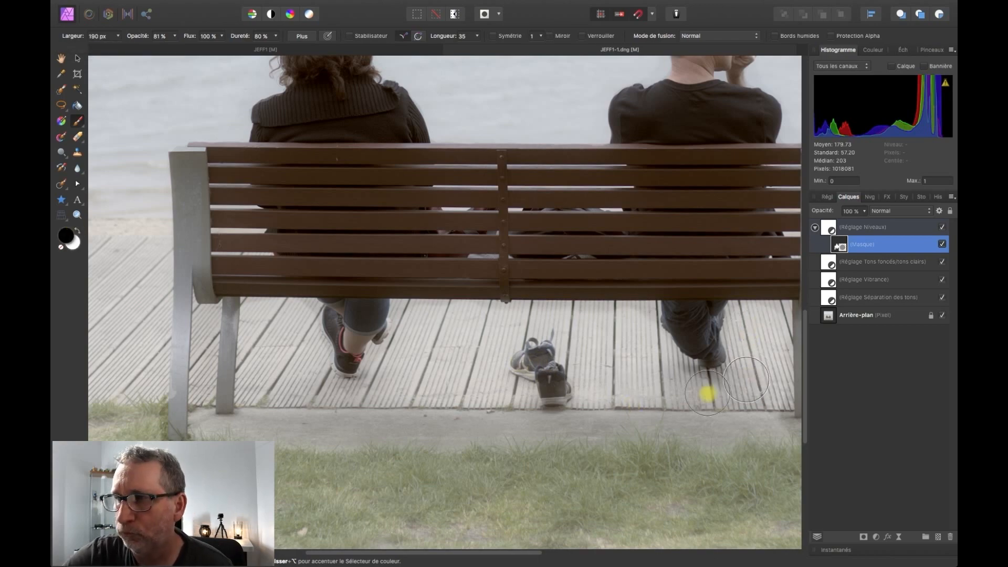
pyautogui.press('h')
pyautogui.moveTo(625, 446); pyautogui.dragTo(328, 429)
pyautogui.press('x')
pyautogui.click(78, 124)
pyautogui.moveTo(567, 138)
pyautogui.mouseDown()
pyautogui.moveTo(562, 269)
pyautogui.moveTo(576, 419)
pyautogui.moveTo(504, 439)
pyautogui.moveTo(572, 424)
pyautogui.mouseUp()
pyautogui.click(114, 46)
# Step: In the JEFF1 document, select the White Balance adjustment's mask and paint it black over the grass with a 400 px brush
pyautogui.press('z')
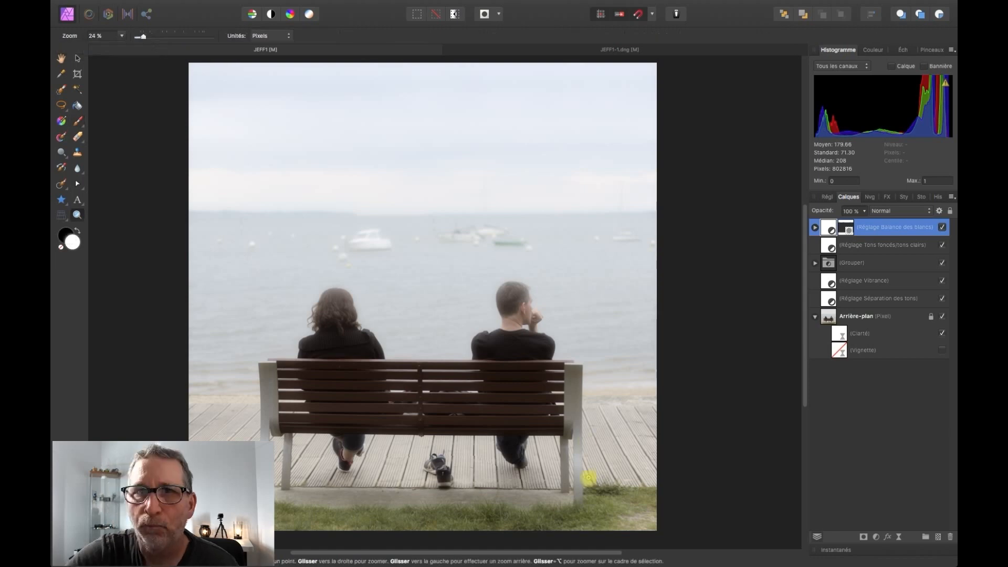
pyautogui.click(588, 478)
pyautogui.click(846, 227)
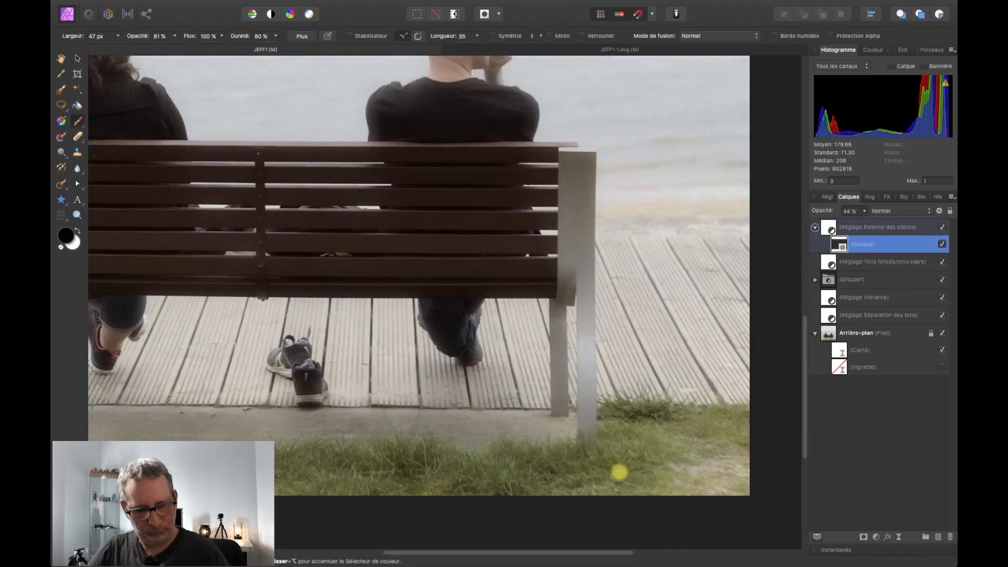
pyautogui.press('super+0')
pyautogui.moveTo(117, 35)
pyautogui.mouseDown()
pyautogui.moveTo(132, 46)
pyautogui.moveTo(204, 36)
pyautogui.moveTo(138, 46)
pyautogui.mouseUp()
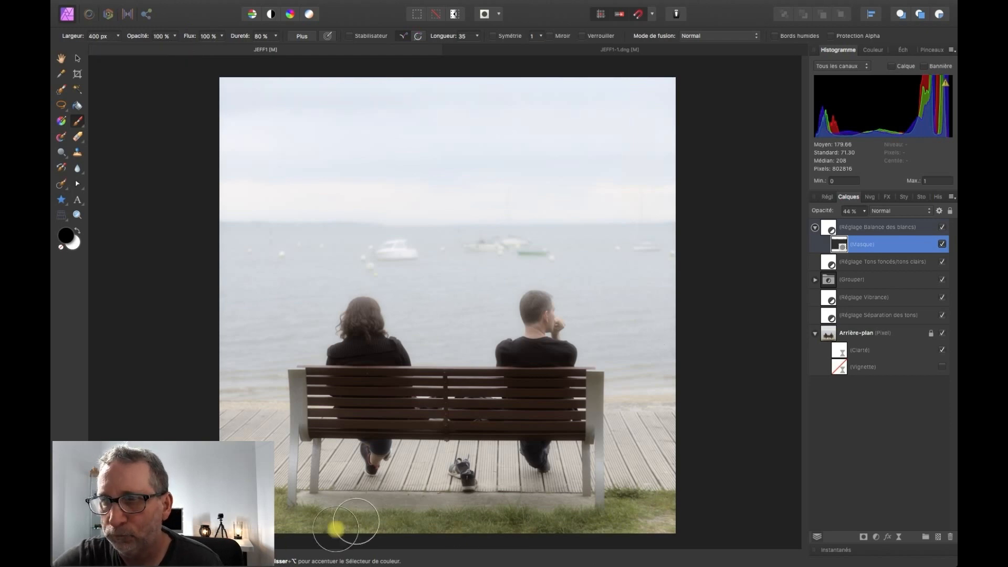
pyautogui.click(814, 228)
# Step: Return to the JEFF1-1 document and paint the Levels mask black beside the bench's right post with 47 px and 490 px brushes
pyautogui.click(567, 52)
pyautogui.click(216, 51)
pyautogui.click(539, 51)
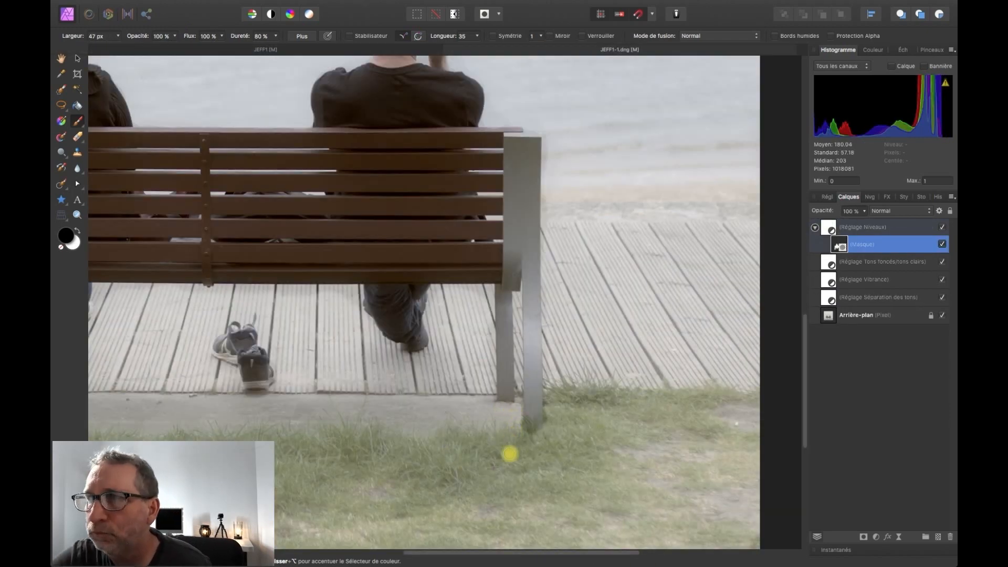
pyautogui.moveTo(547, 153); pyautogui.dragTo(547, 239)
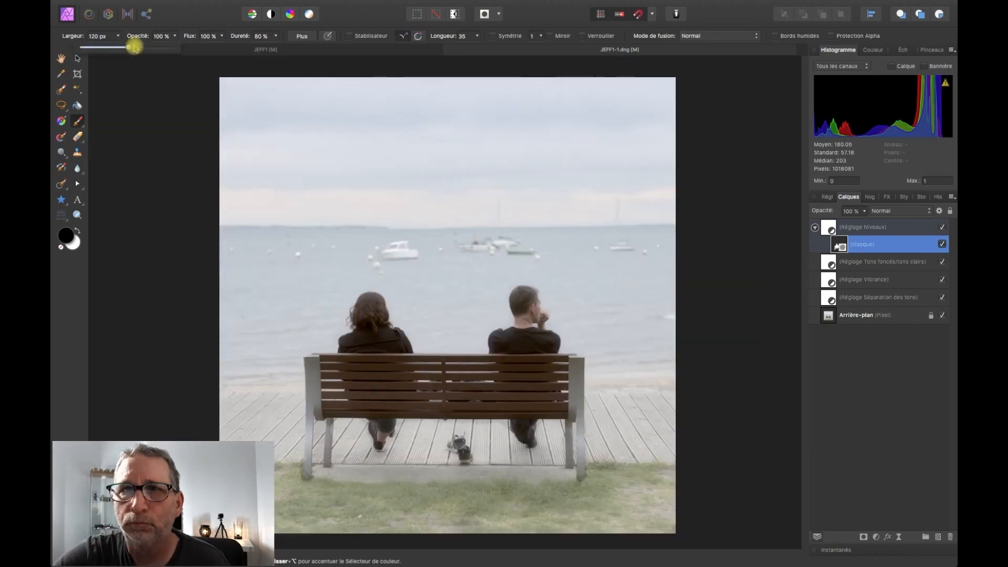
pyautogui.moveTo(134, 48); pyautogui.dragTo(167, 47)
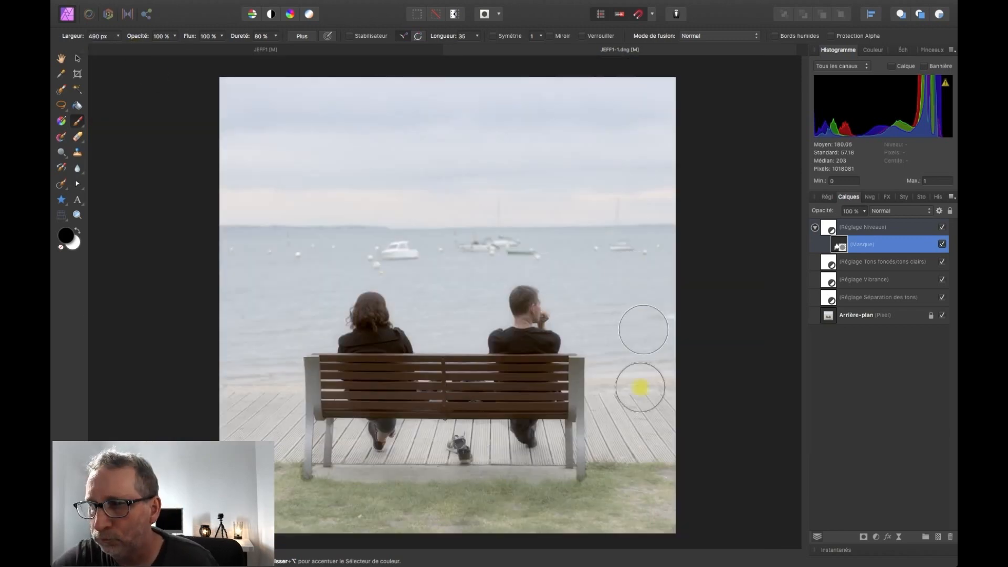
# Step: Compare the JEFF1-1 edit with the finished JEFF1 version
pyautogui.click(814, 227)
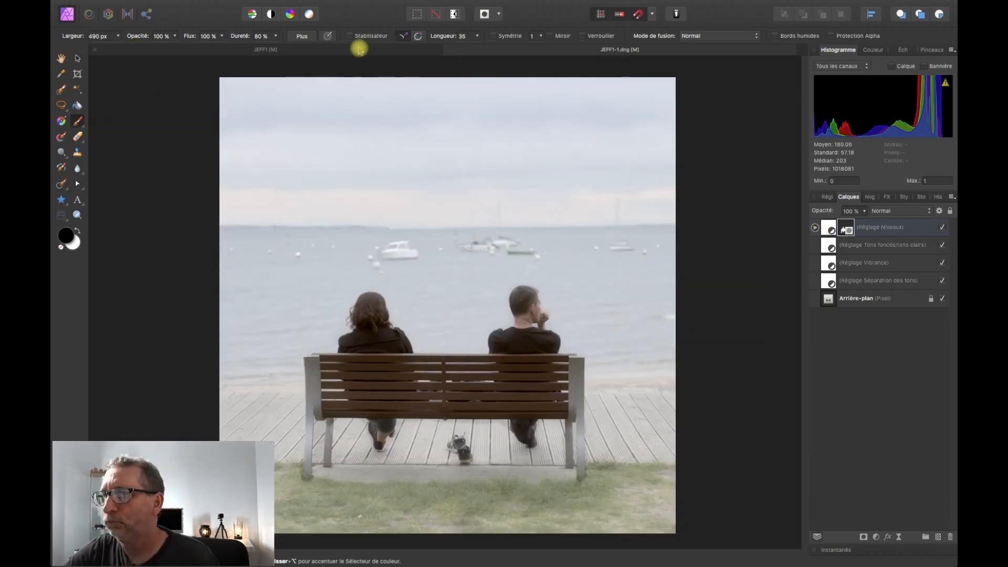
pyautogui.click(360, 50)
pyautogui.click(815, 227)
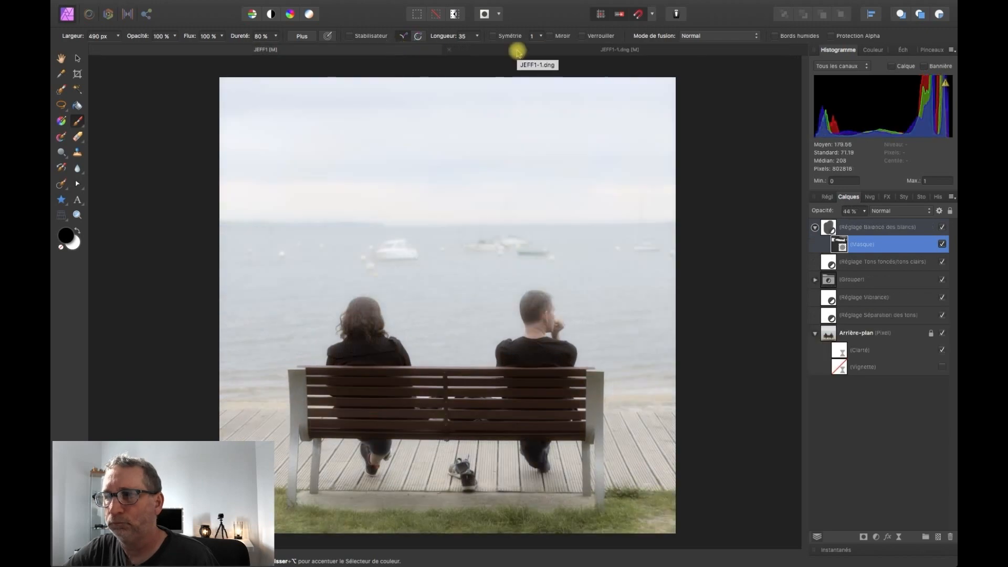
pyautogui.click(518, 50)
pyautogui.click(816, 228)
pyautogui.click(295, 8)
pyautogui.click(714, 271)
pyautogui.moveTo(825, 209); pyautogui.dragTo(794, 261)
pyautogui.click(724, 84)
pyautogui.click(322, 52)
pyautogui.click(594, 50)
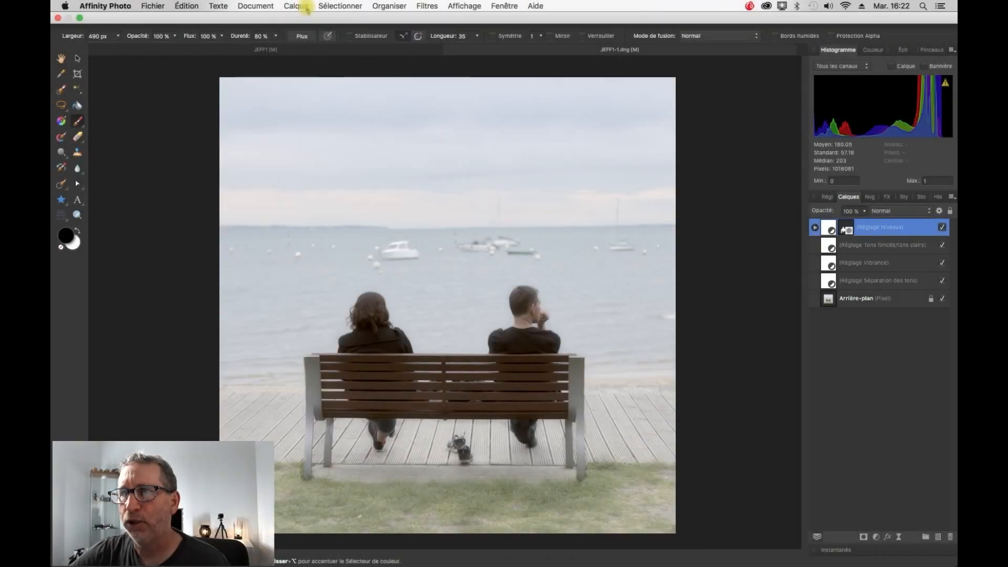
# Step: Add a Curves adjustment layer above the Levels adjustment and darken the photo slightly
pyautogui.click(306, 8)
pyautogui.moveTo(354, 123)
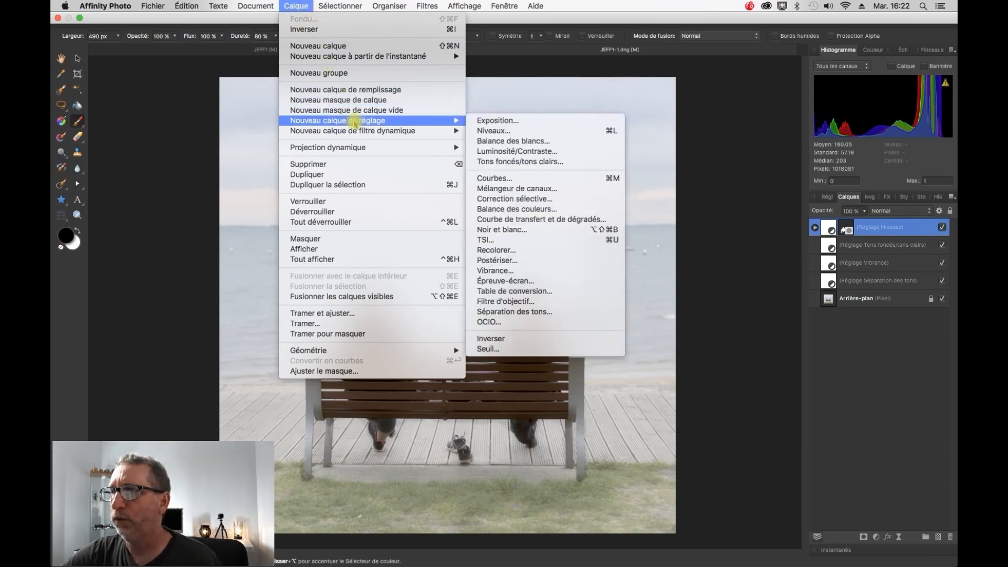
pyautogui.click(811, 250)
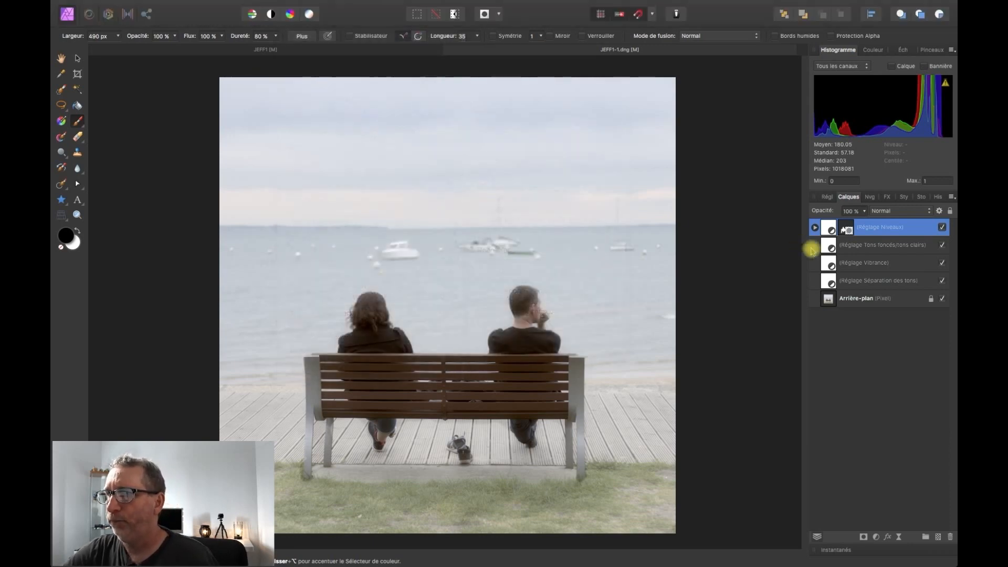
pyautogui.press('super+m')
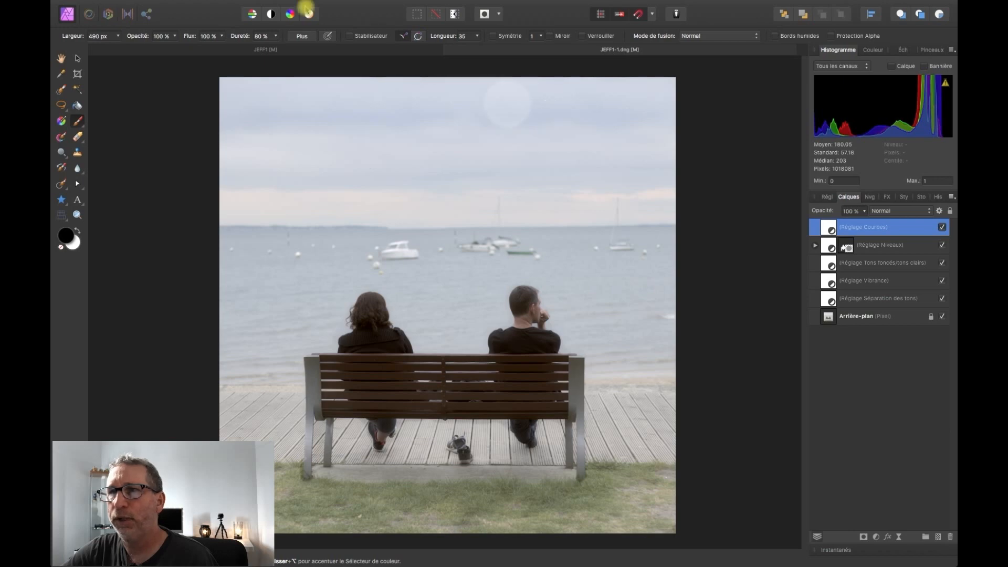
# Step: Add a Brightness/Contrast adjustment layer with brightness at 10% and contrast at 4%
pyautogui.click(295, 6)
pyautogui.moveTo(362, 120)
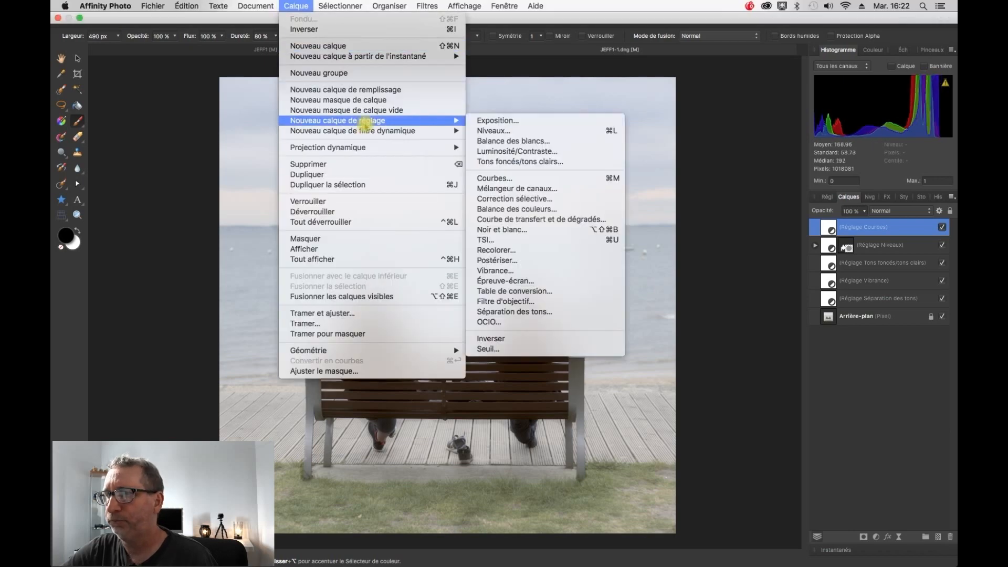
pyautogui.click(532, 151)
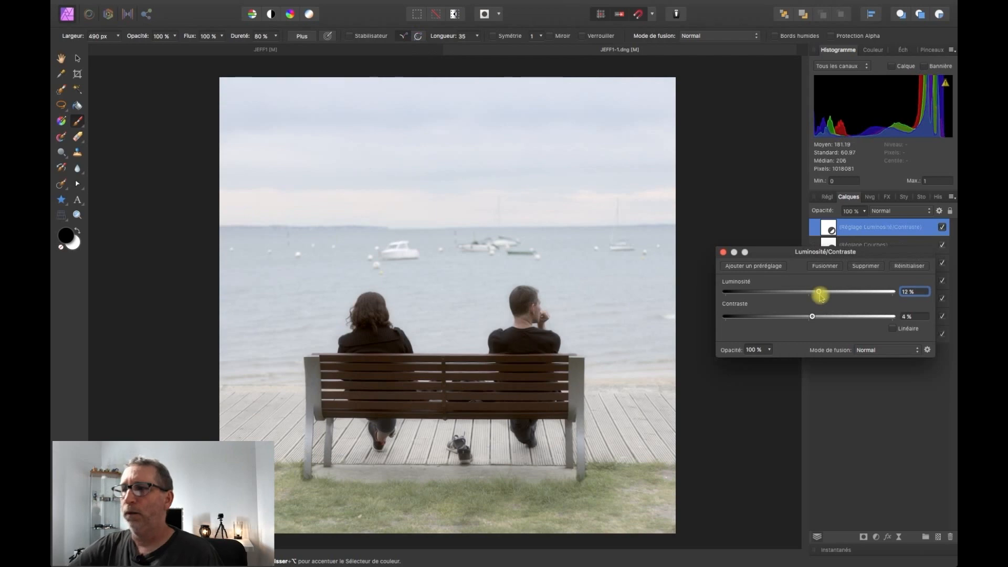
pyautogui.moveTo(820, 295); pyautogui.dragTo(818, 297)
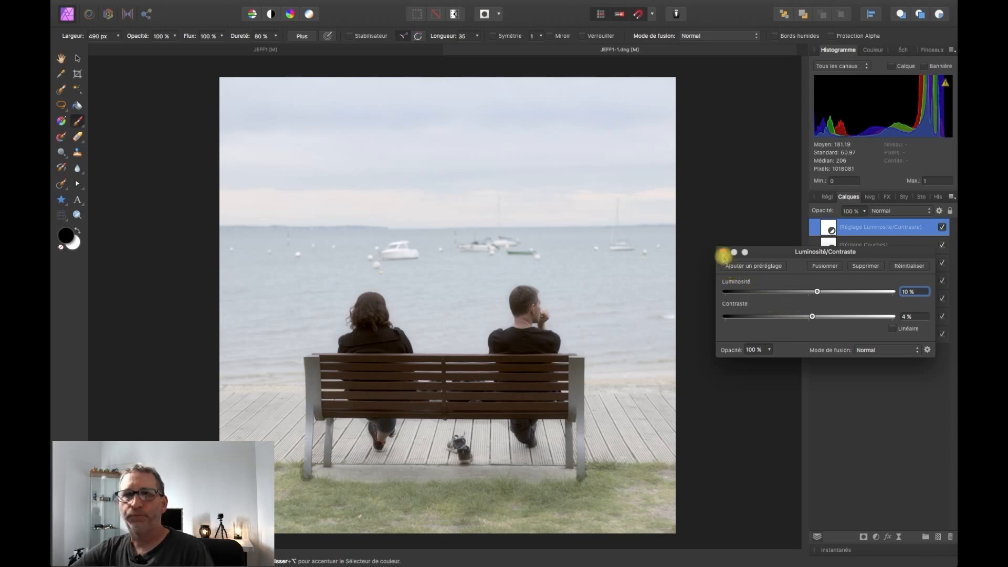
pyautogui.click(723, 253)
# Step: Add an Exposure adjustment layer set to 0.112 and compare the photo with the JEFF1 version
pyautogui.press('h')
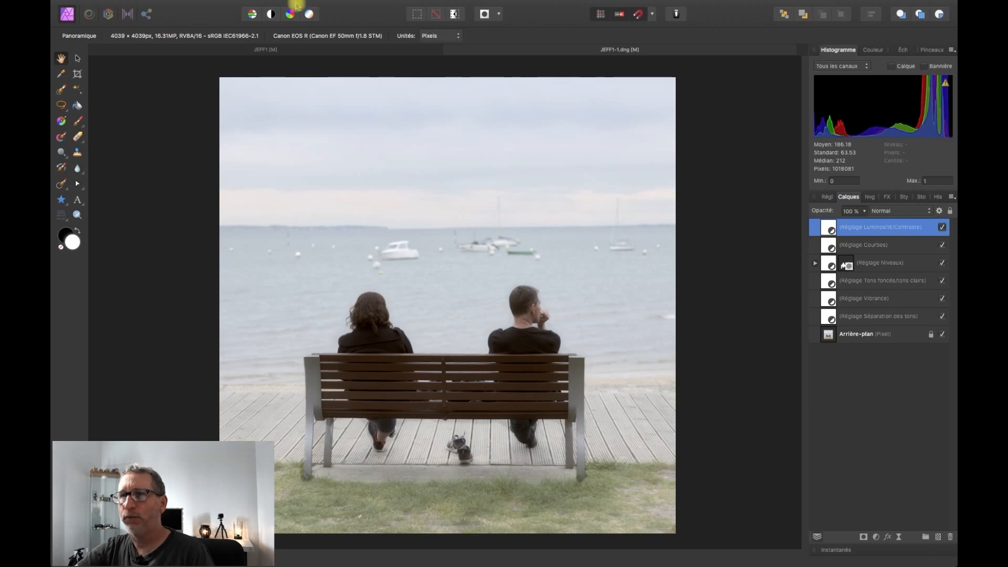
pyautogui.click(296, 6)
pyautogui.moveTo(352, 120)
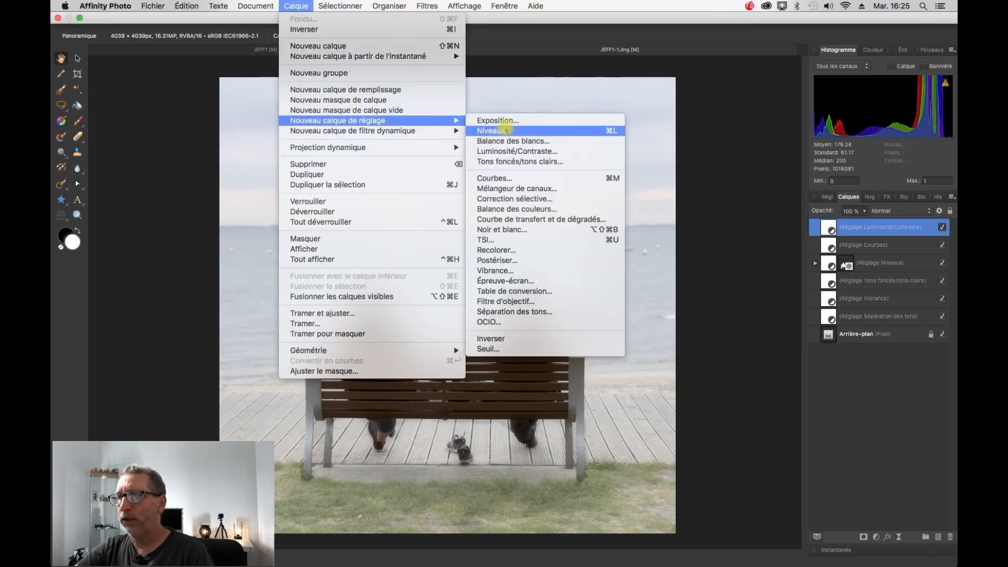
pyautogui.click(507, 122)
pyautogui.moveTo(808, 325); pyautogui.dragTo(811, 326)
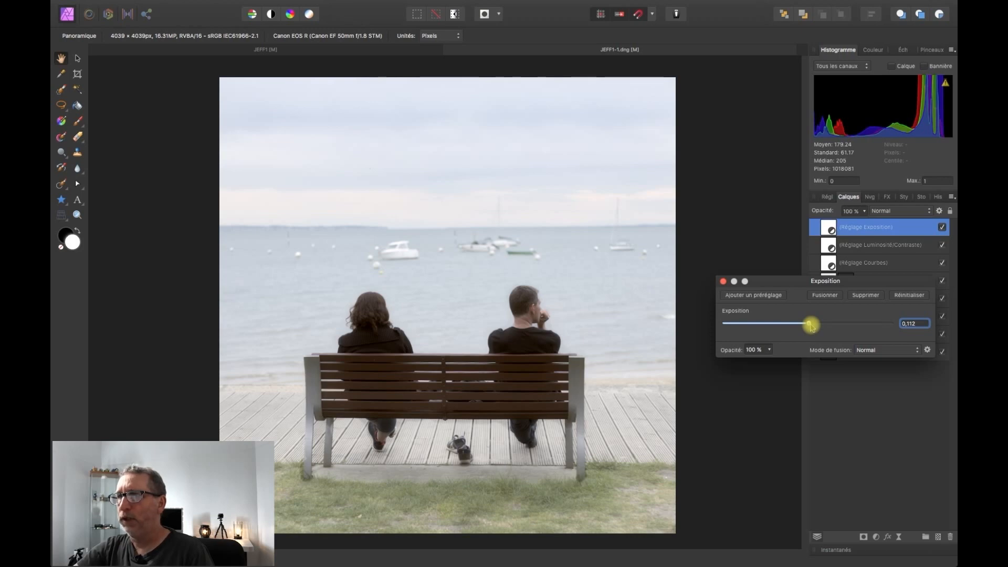
pyautogui.moveTo(949, 140)
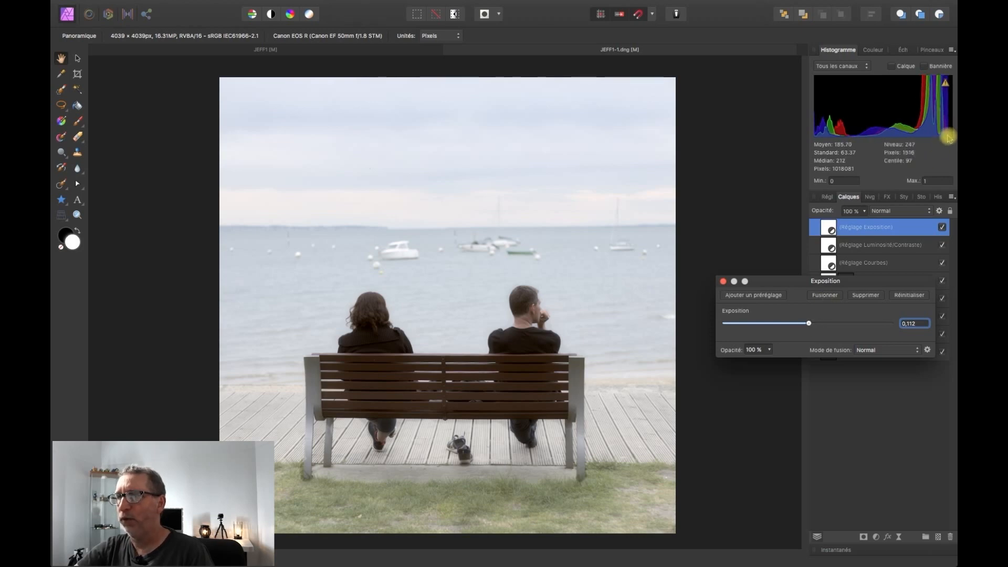
pyautogui.click(723, 282)
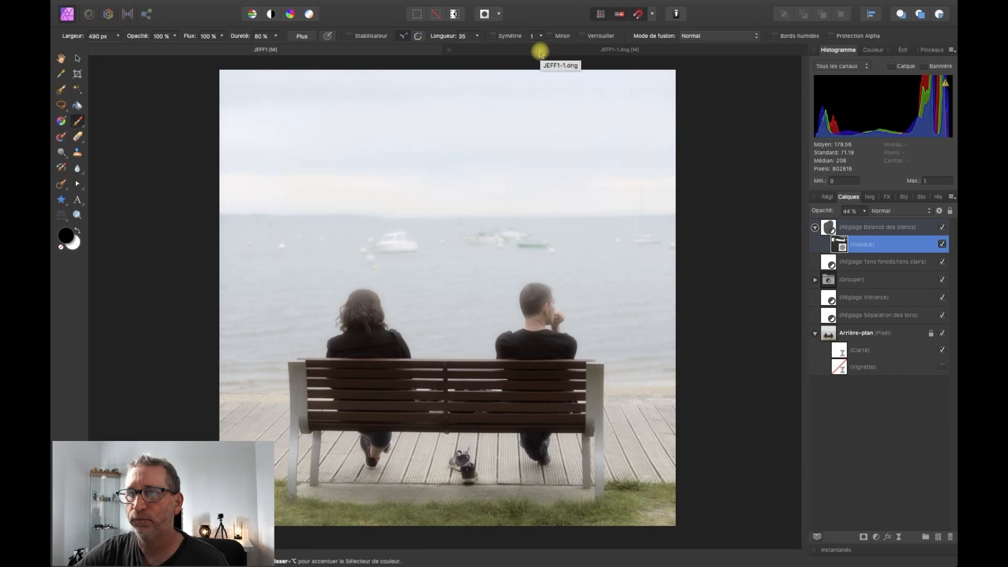
pyautogui.click(540, 52)
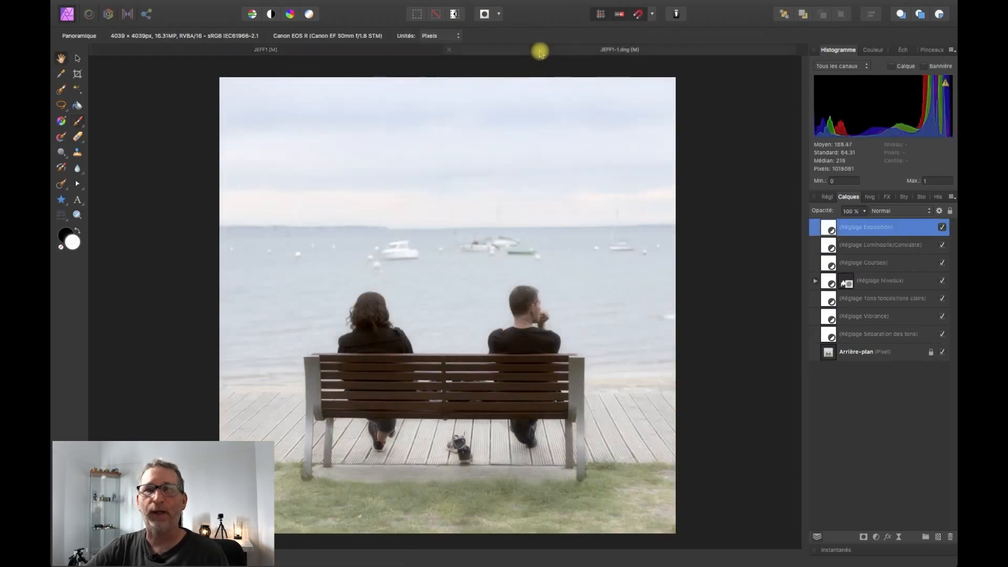